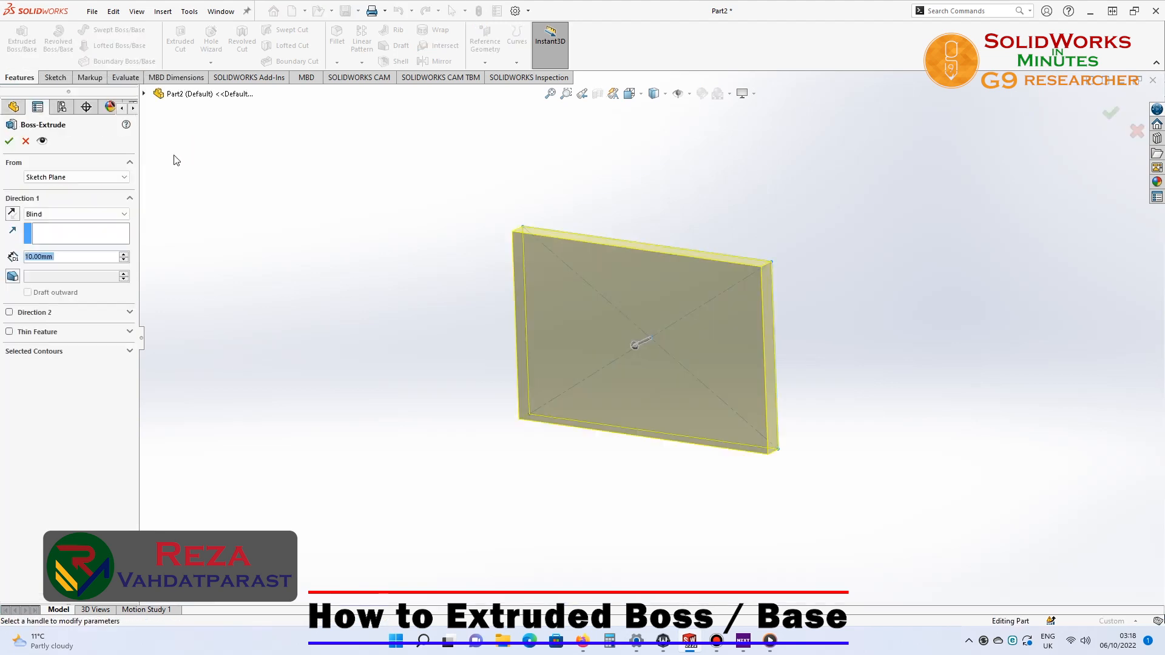
Set the rectangle's boss extrusion to Blind with a Direction 1 depth of 150 mm
left_click(53, 215)
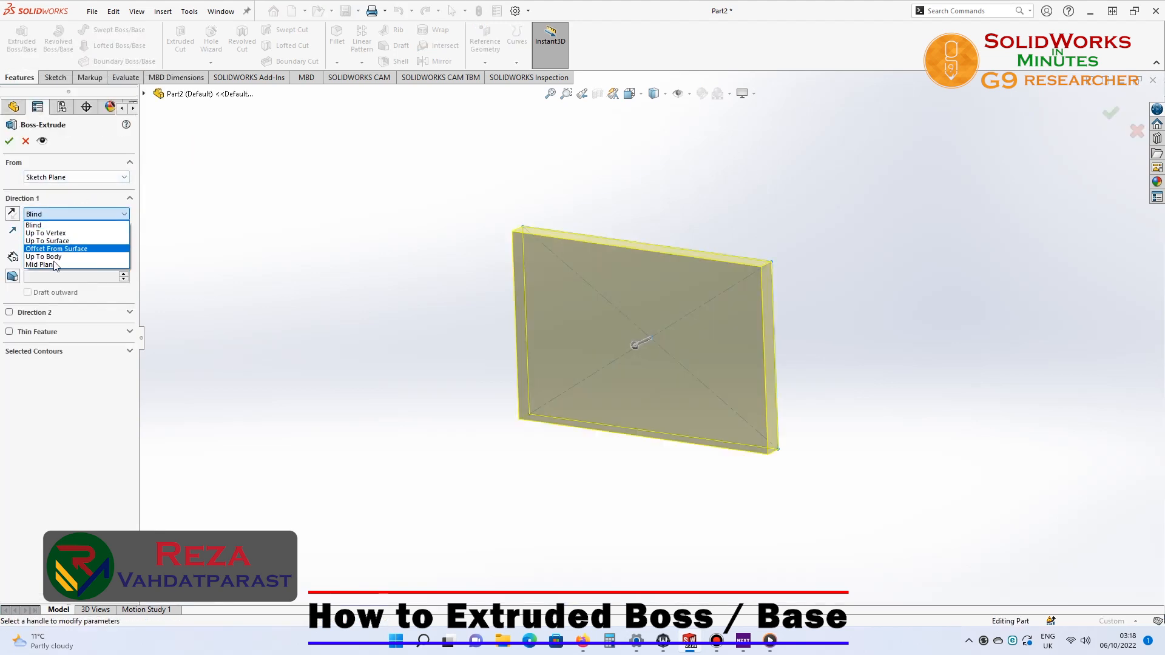
left_click(110, 226)
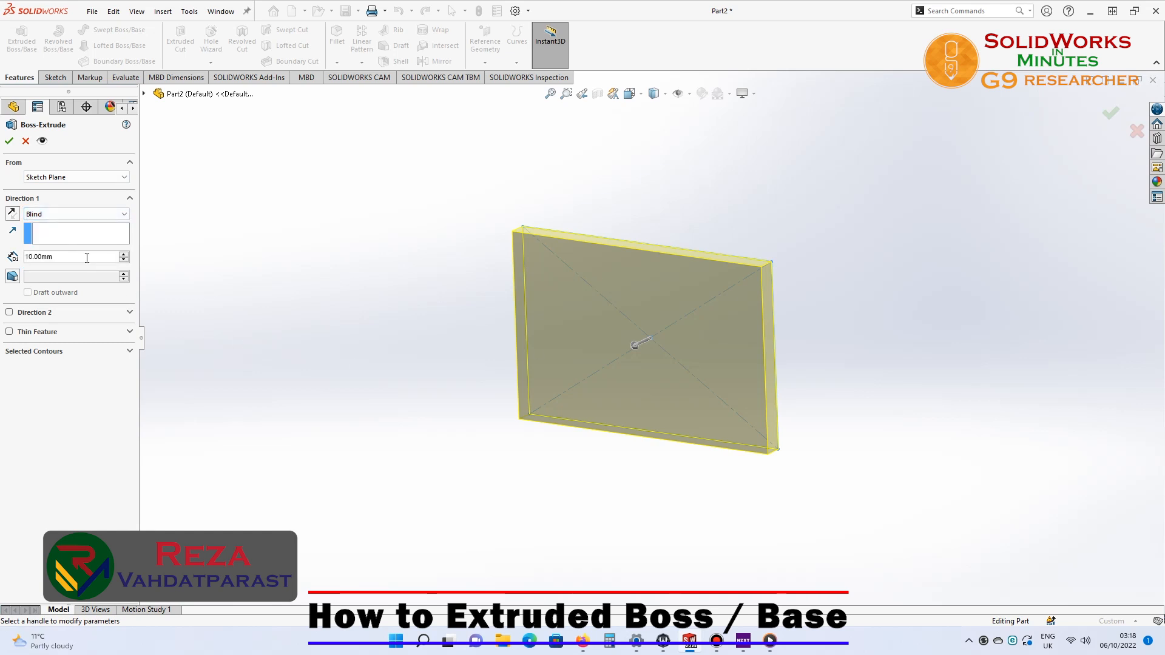
left_click(124, 255)
left_click(124, 255)
left_click(124, 255)
middle_click_drag(435, 358, 602, 402)
left_click_drag(598, 382, 396, 477)
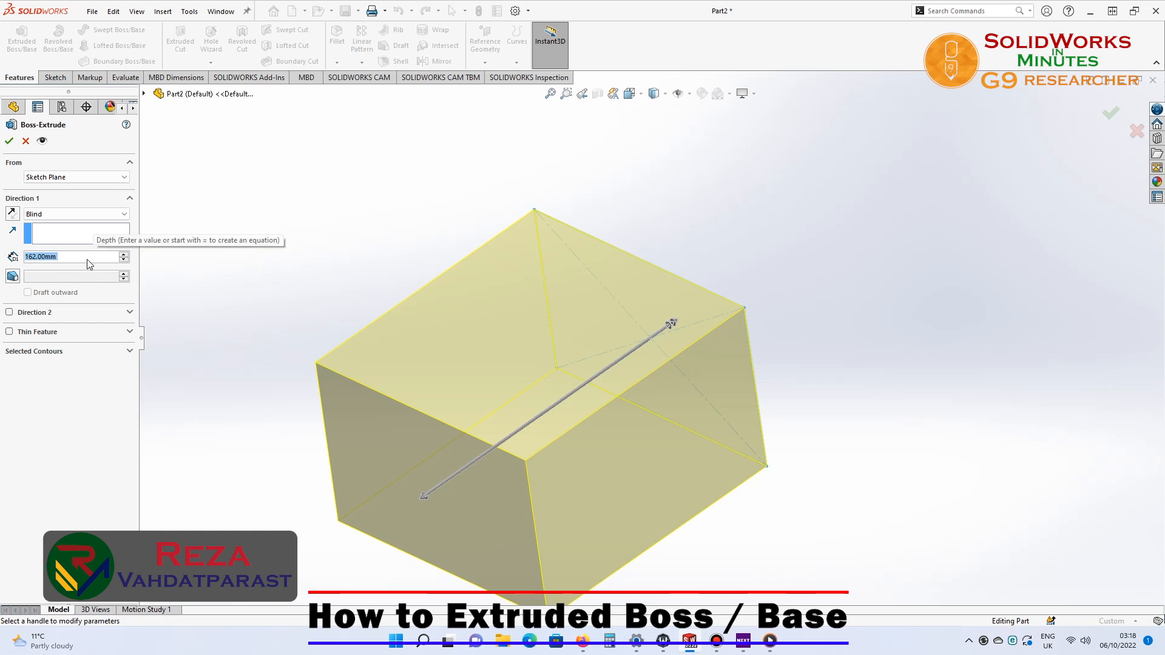
type("150")
key("Return")
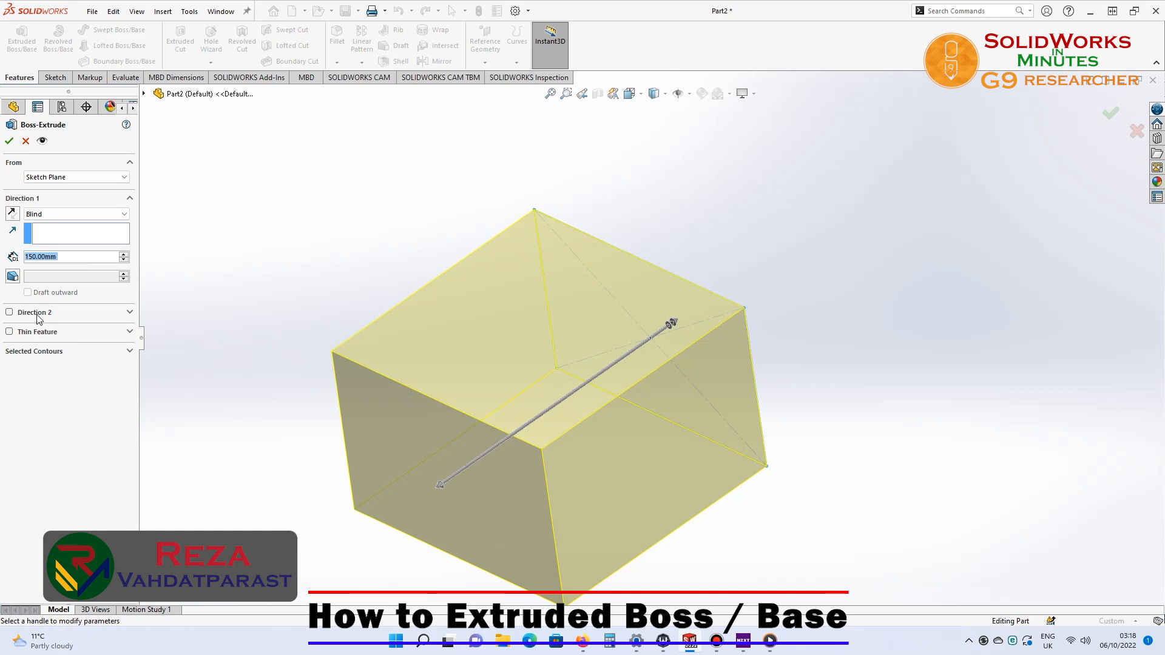
Enable Direction 2 with a Blind depth of 100 mm and complete the block's extrusion
left_click(108, 312)
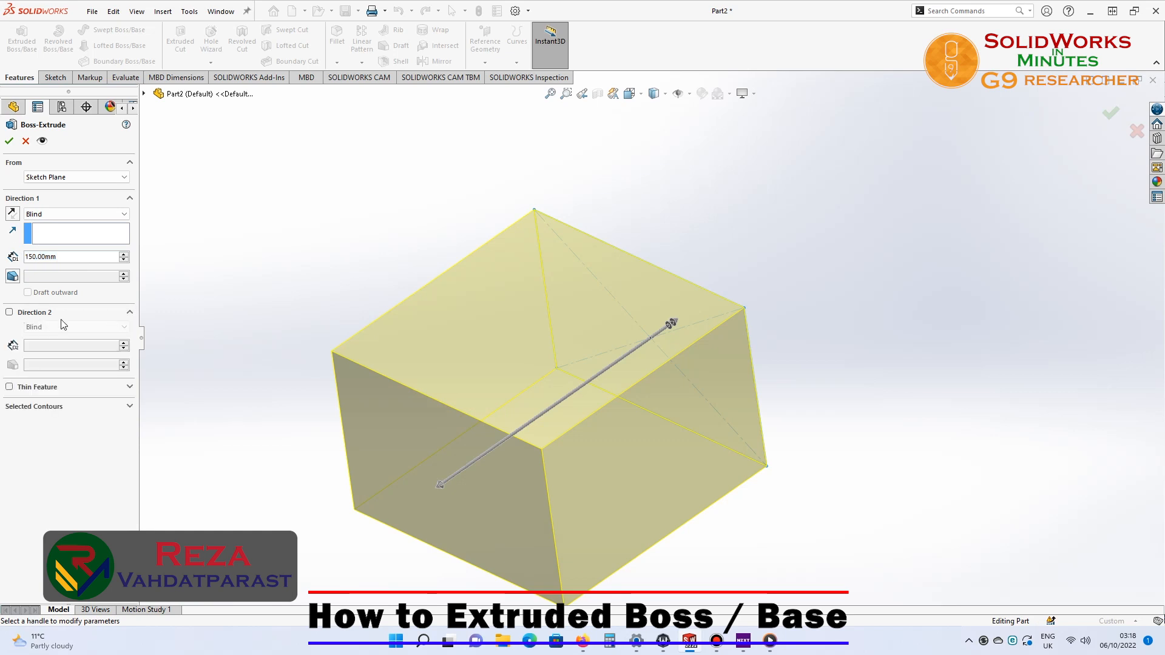
left_click(10, 313)
middle_click_drag(840, 461, 766, 539)
left_click_drag(676, 331, 833, 290)
type("100")
key("Return")
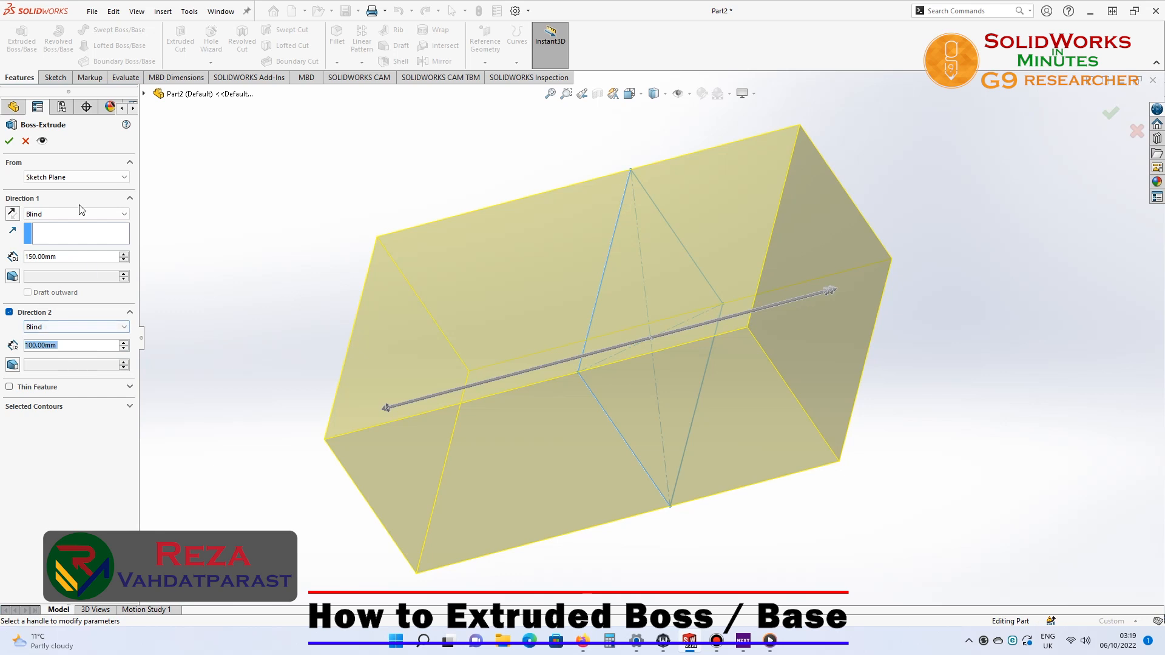
left_click(14, 143)
Start a sketch on the block's long side face and draw a circle about 68 mm in diameter centred on the origin
mouse_move(523, 430)
middle_mouse_down()
mouse_move(543, 390)
mouse_move(642, 327)
middle_mouse_up()
scroll(642, 328, "up", 3)
left_click(326, 192)
middle_click_drag(488, 529, 474, 590)
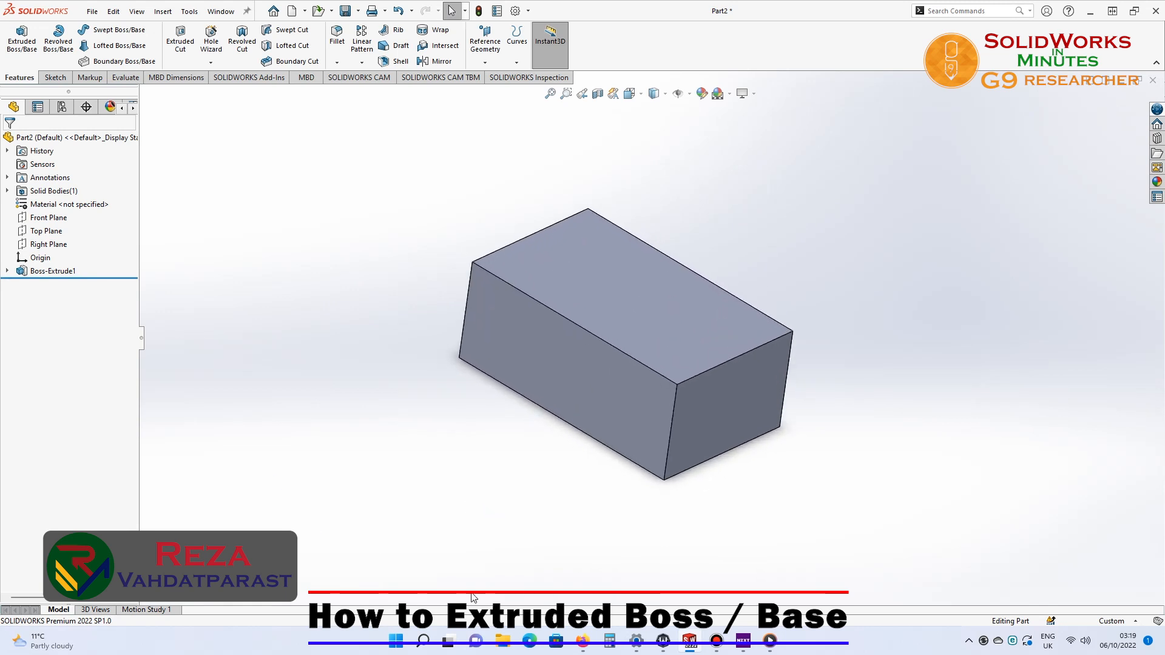
left_click(563, 351)
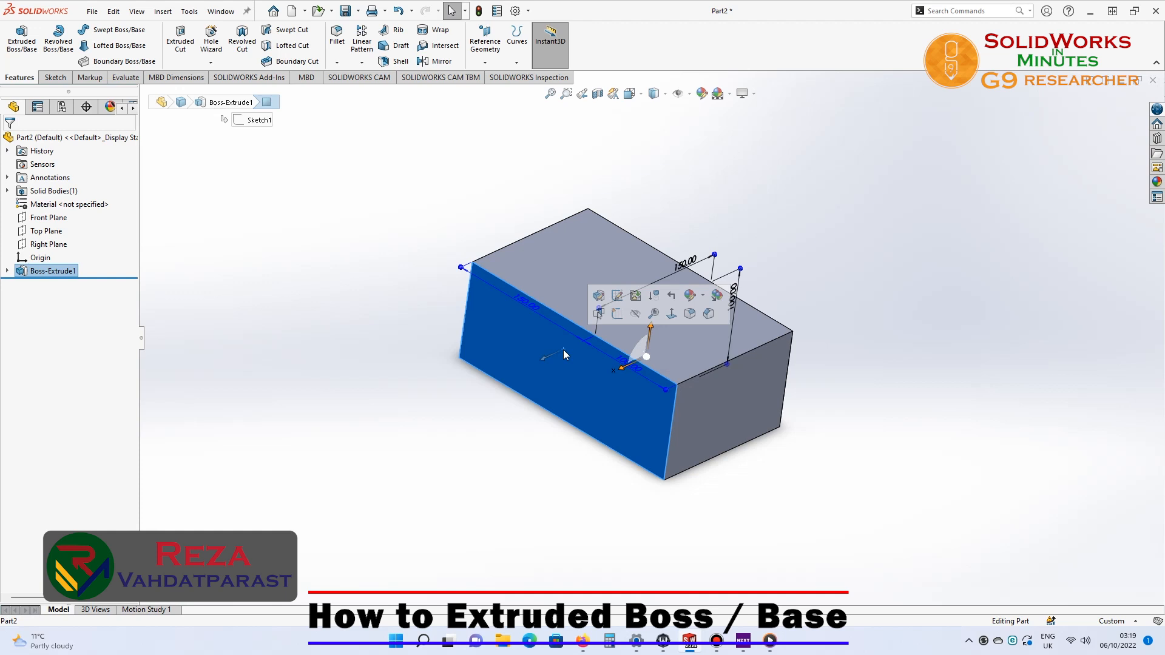
left_click(617, 314)
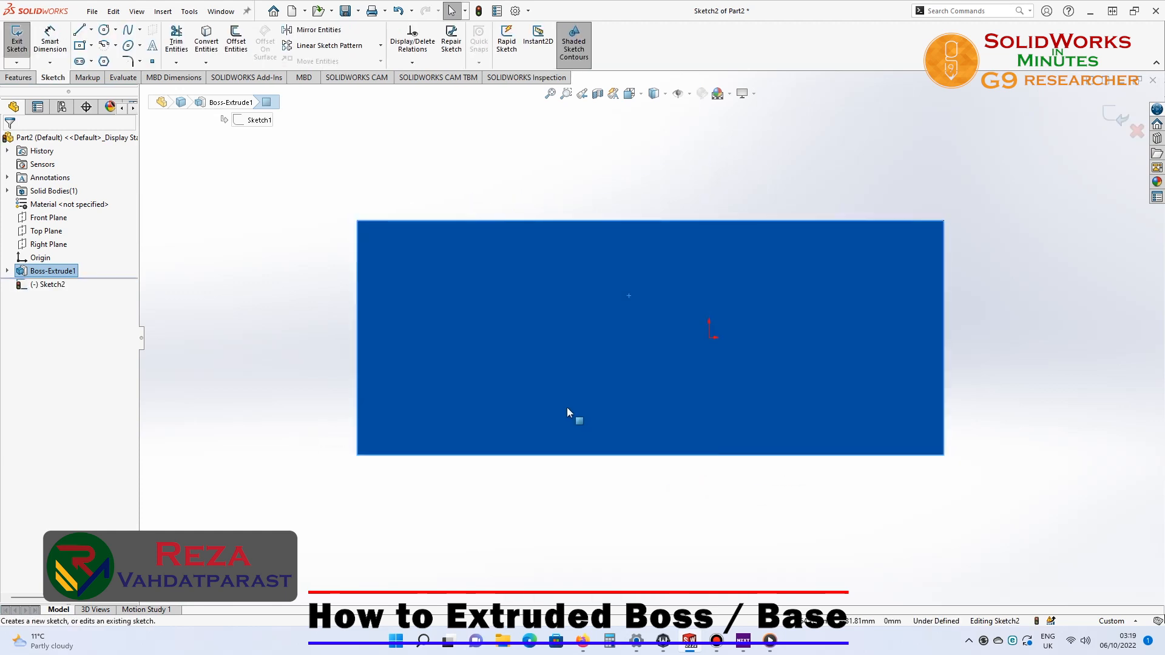
left_click(100, 33)
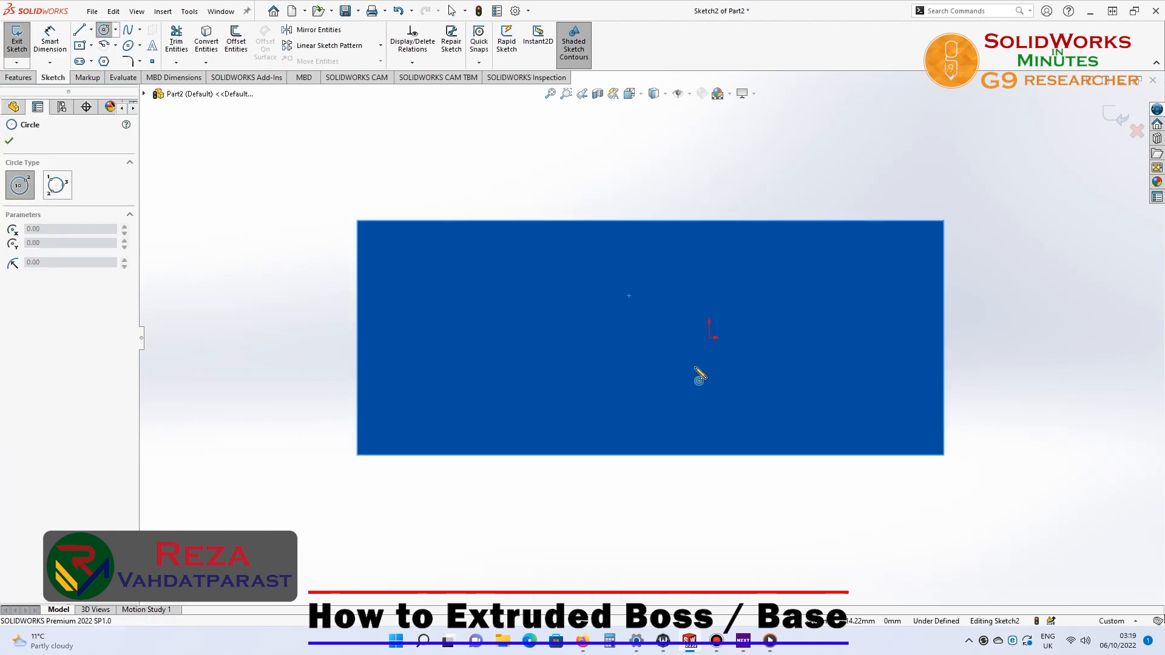
left_click_drag(710, 338, 653, 395)
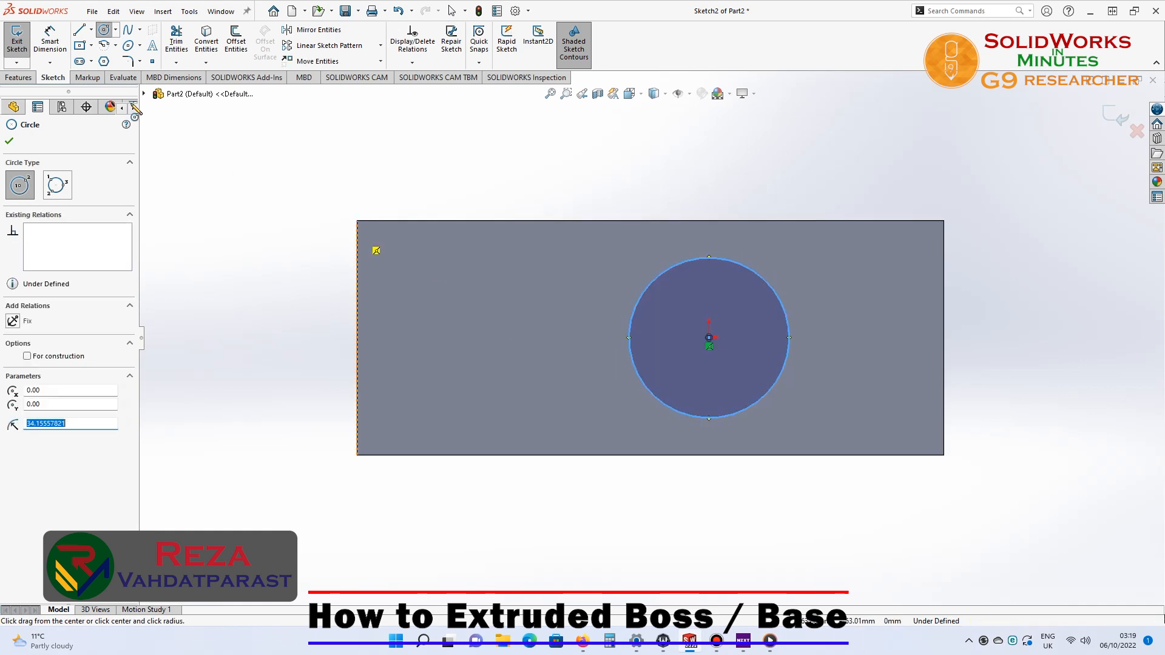
key("Escape")
Dimension the circle's diameter as 60 mm and exit the sketch
left_click(730, 263)
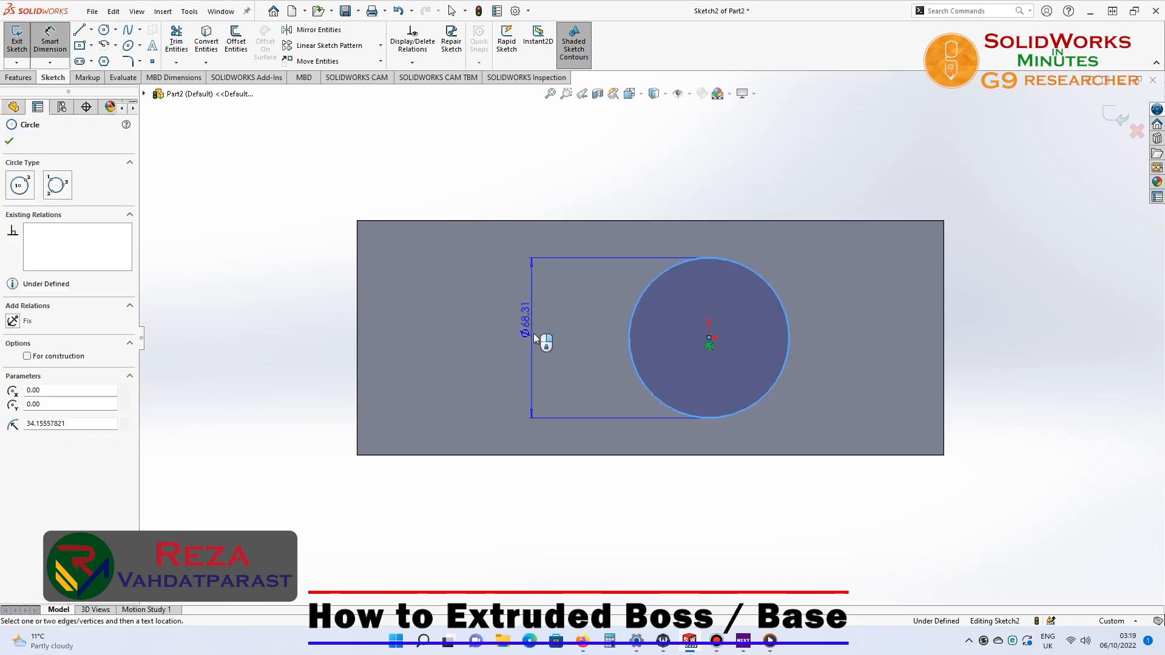
left_click(539, 340)
type("60")
key("Return")
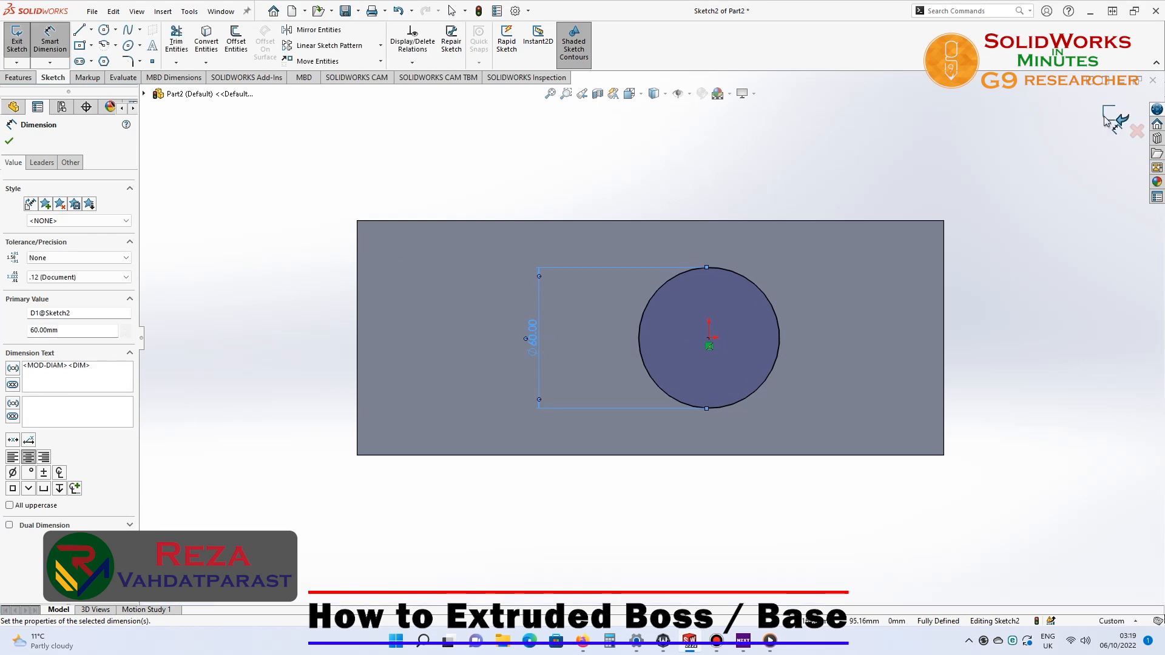
left_click(1109, 118)
Start a Boss-Extrude of the 60 mm circle and enable Thin Feature
left_click(21, 38)
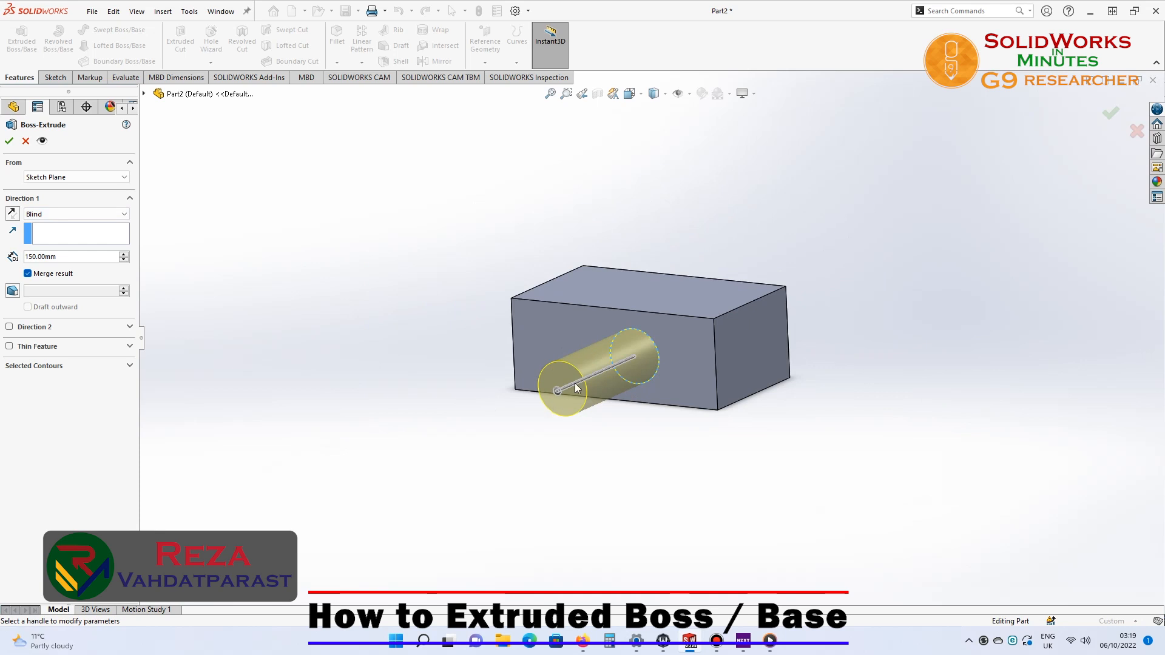
left_click(130, 347)
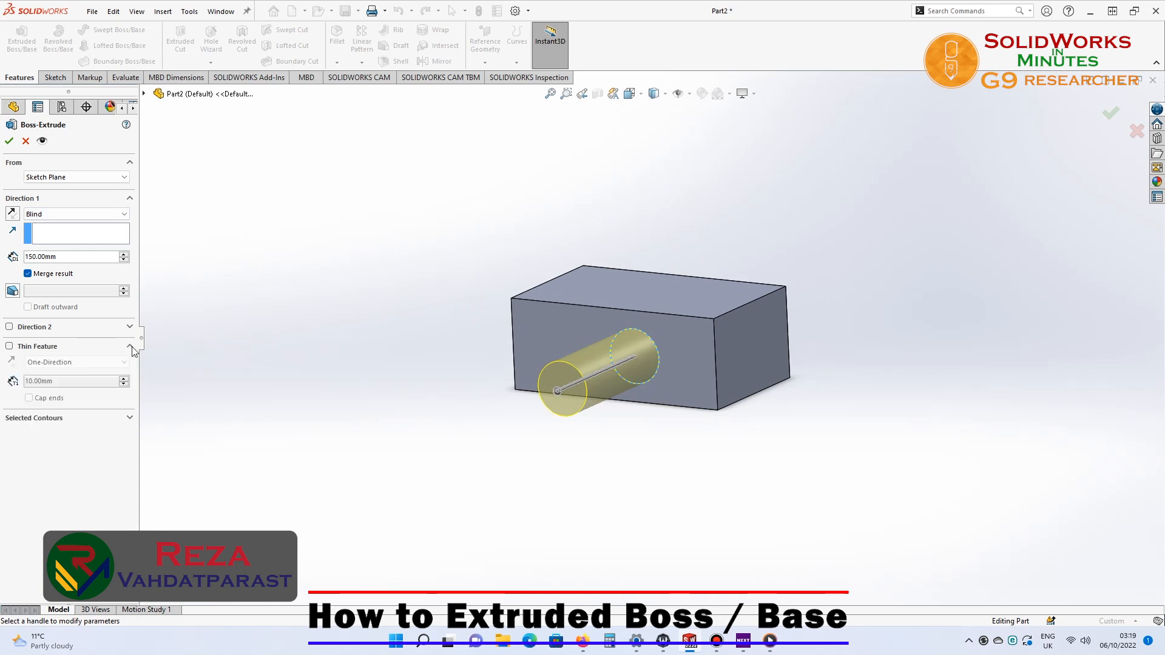
left_click(9, 346)
scroll(596, 383, "down", 3)
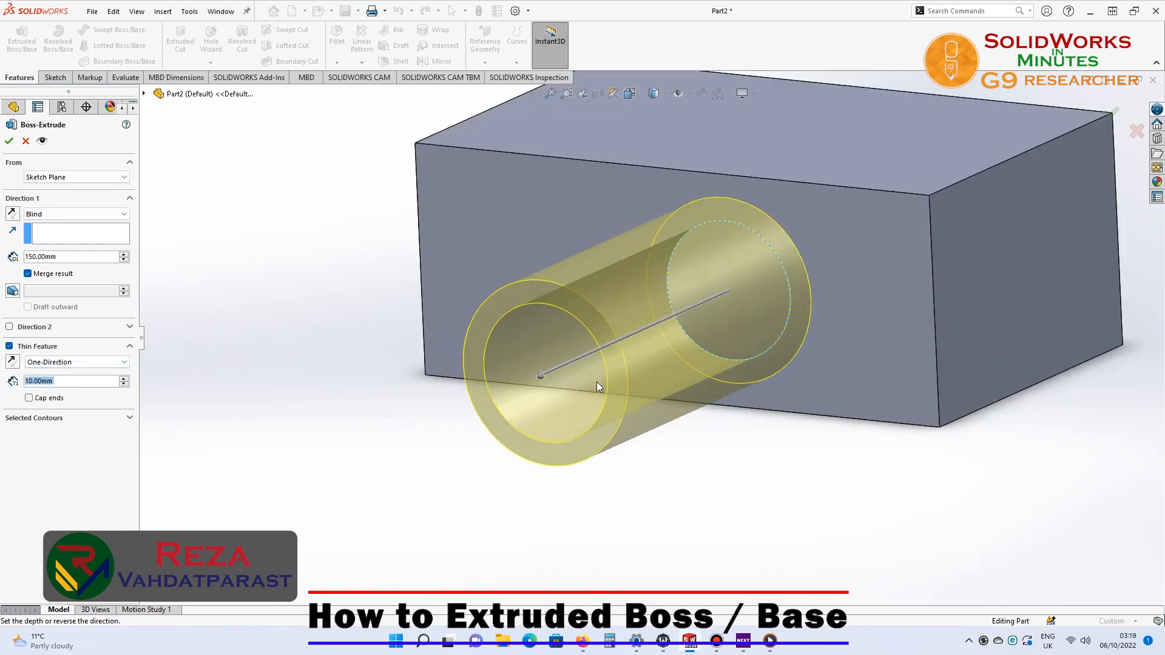
Try the Mid-Plane and Two-Direction wall types on the thin feature and return to One-Direction
left_click(63, 363)
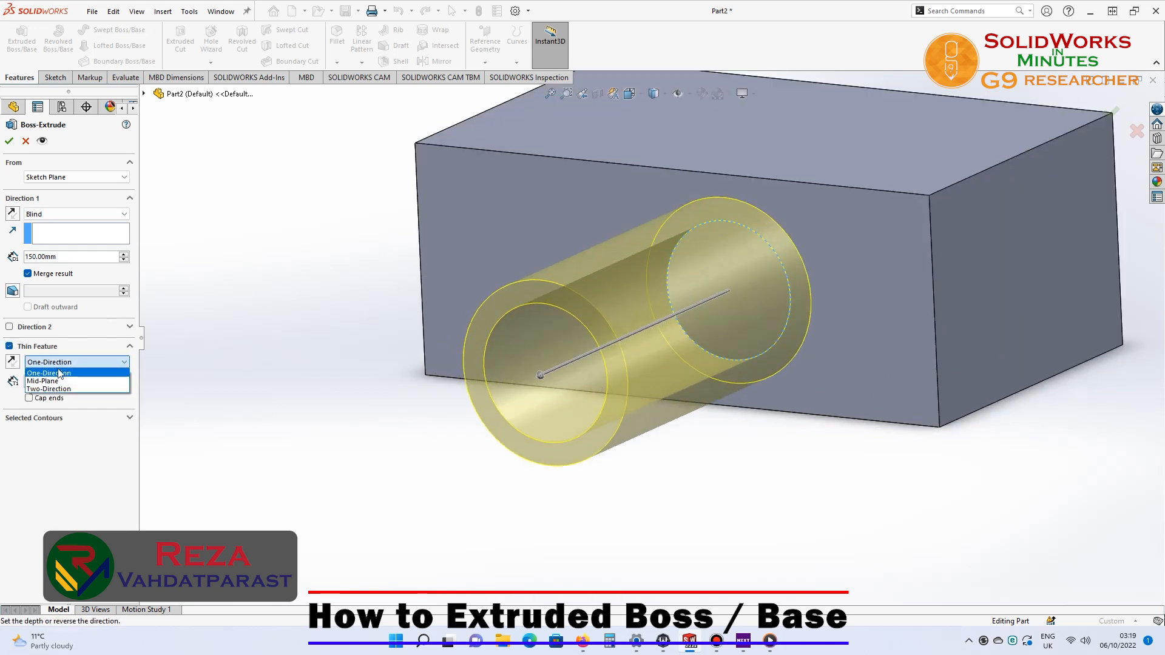
left_click(61, 380)
left_click(70, 362)
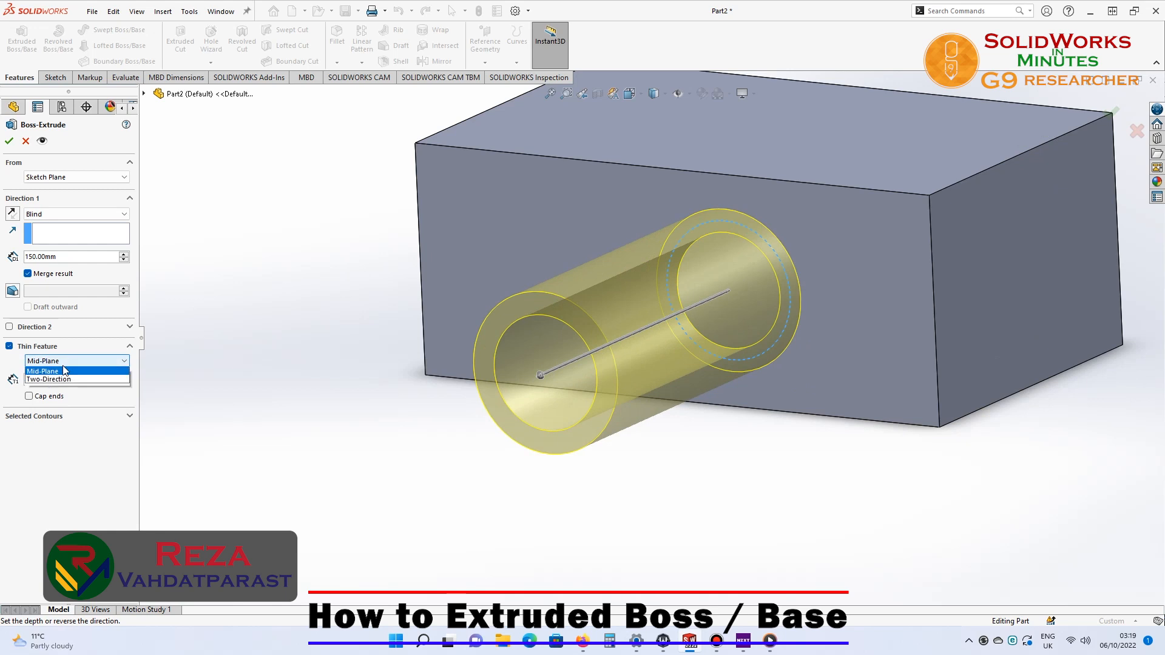
left_click(60, 388)
left_click(77, 362)
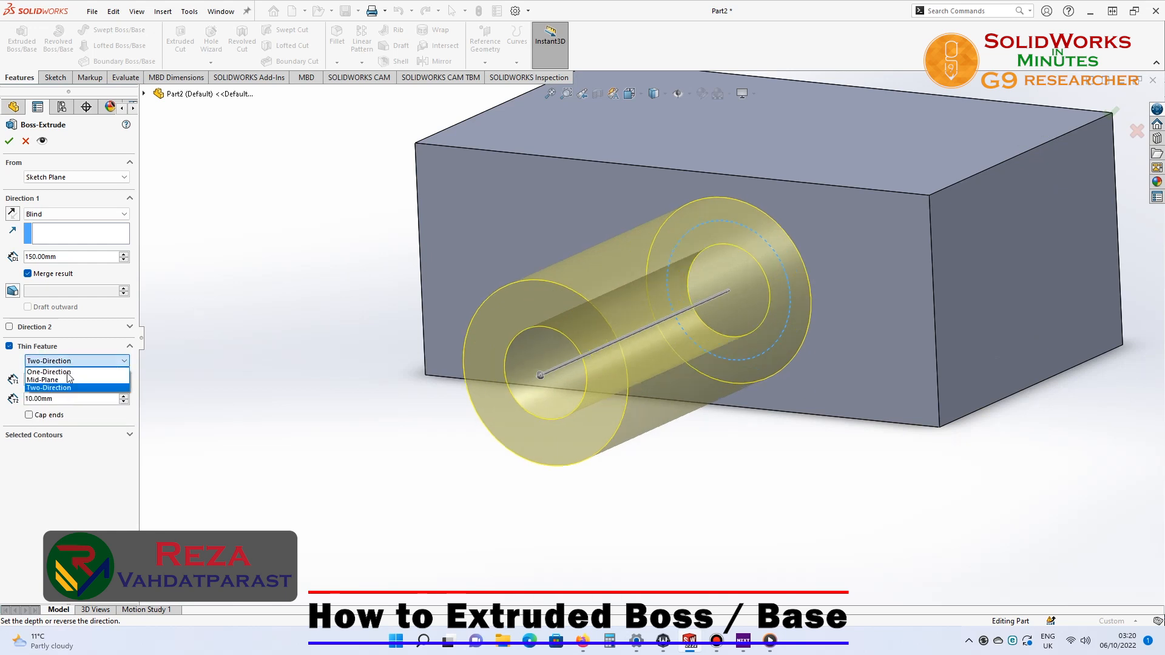
left_click(84, 372)
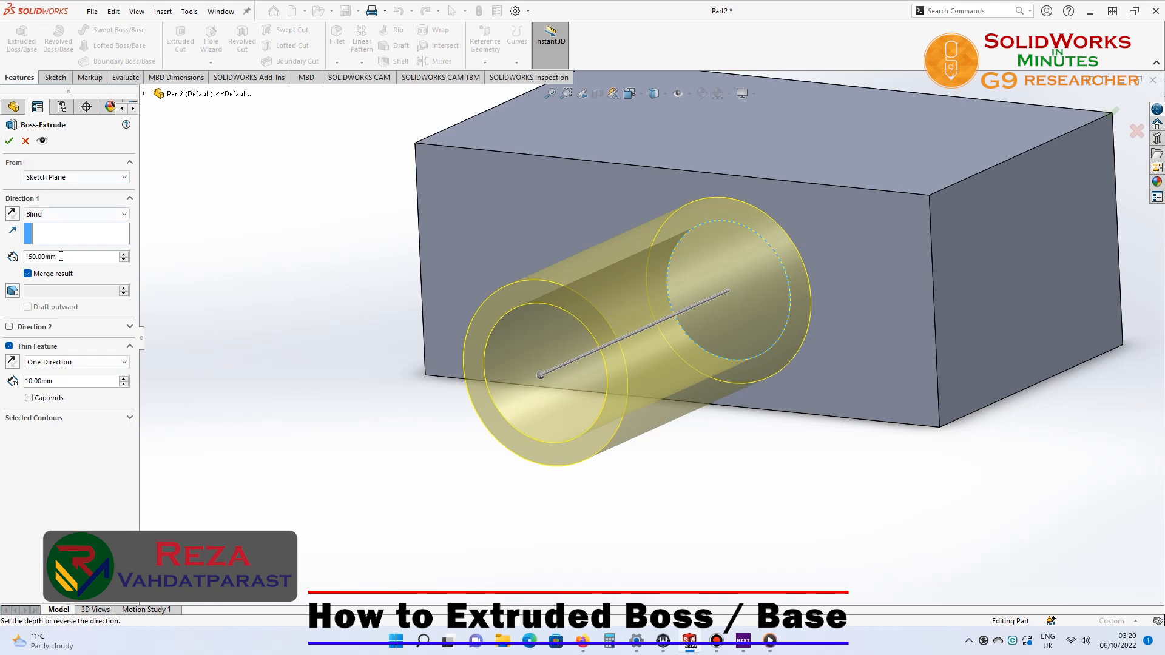
Set the thin extrusion's depth to 200 mm and complete the hollow cylinder
left_click(125, 260)
left_click(126, 254)
left_click(126, 254)
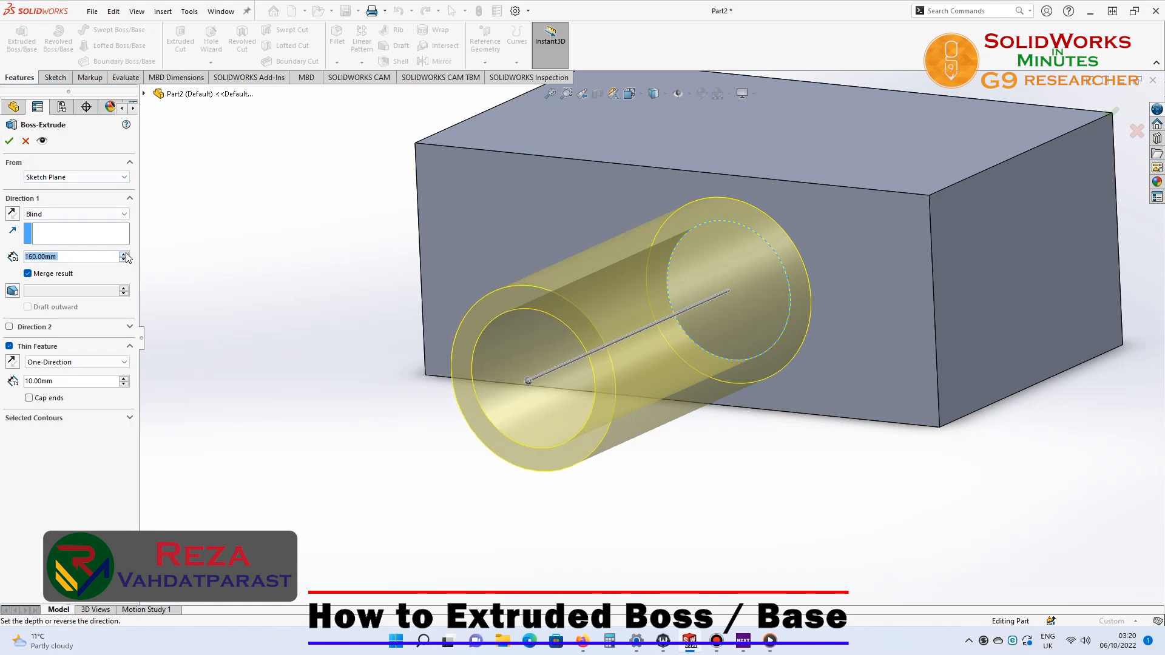
left_click(125, 254)
left_click(126, 254)
left_click(126, 254)
left_click(126, 254)
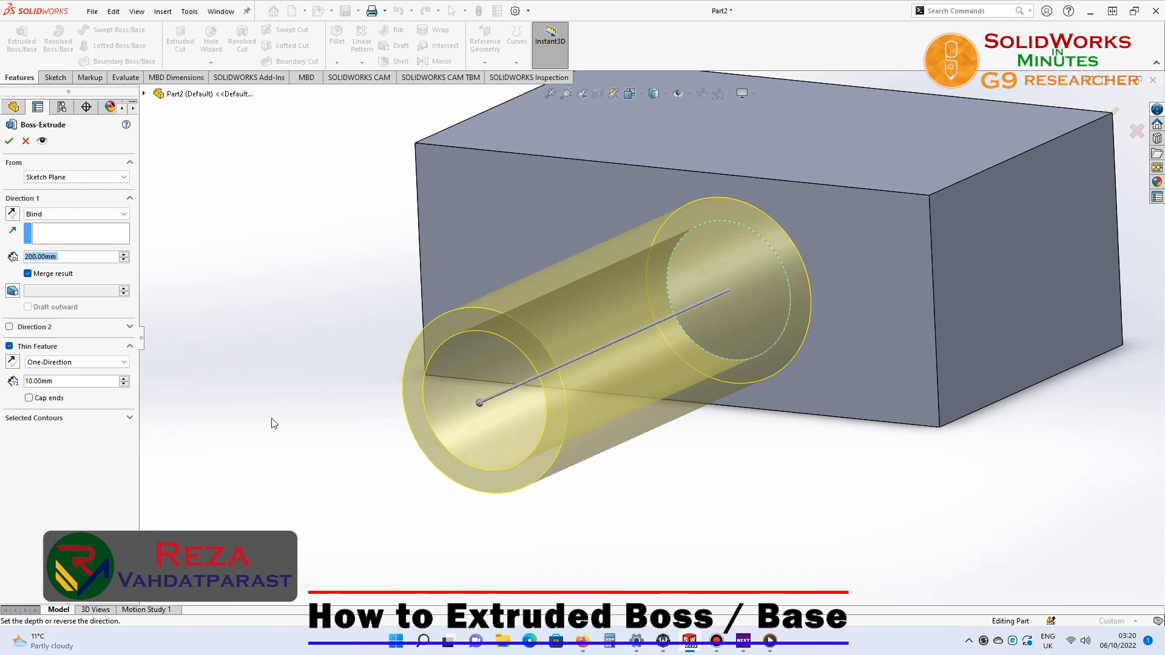
left_click(10, 141)
Examine the hollow cylinder from several angles and inspect the circle sketch it is built on
middle_click_drag(266, 369, 328, 317)
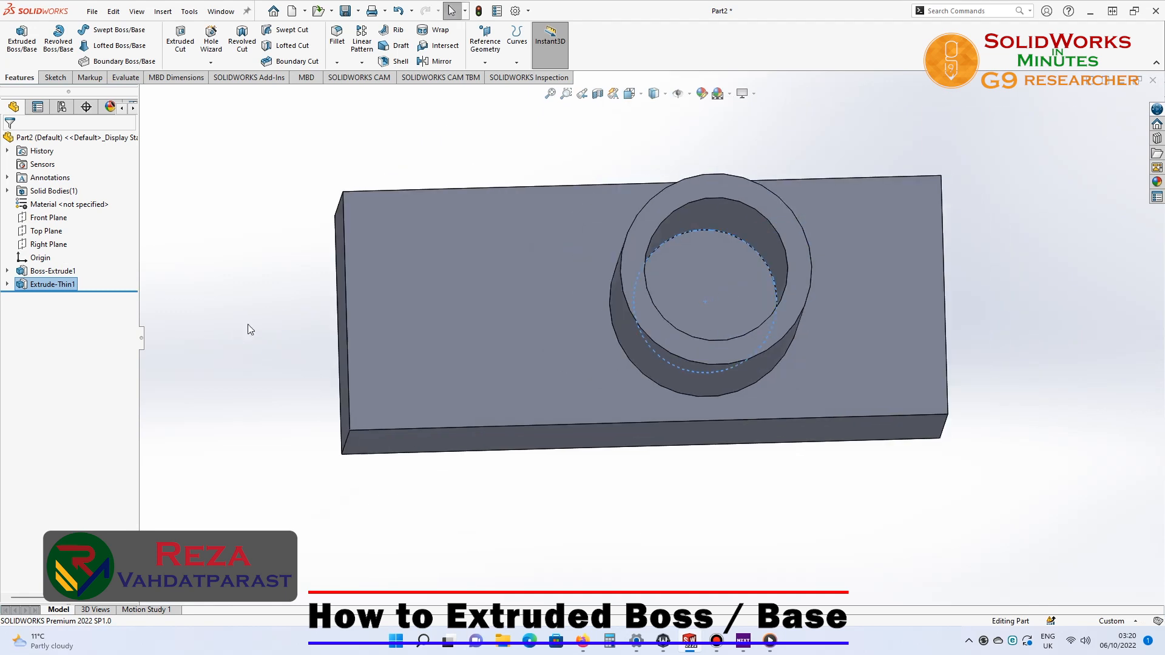
left_click(233, 336)
middle_click_drag(233, 336, 659, 381)
scroll(595, 405, "down", 6)
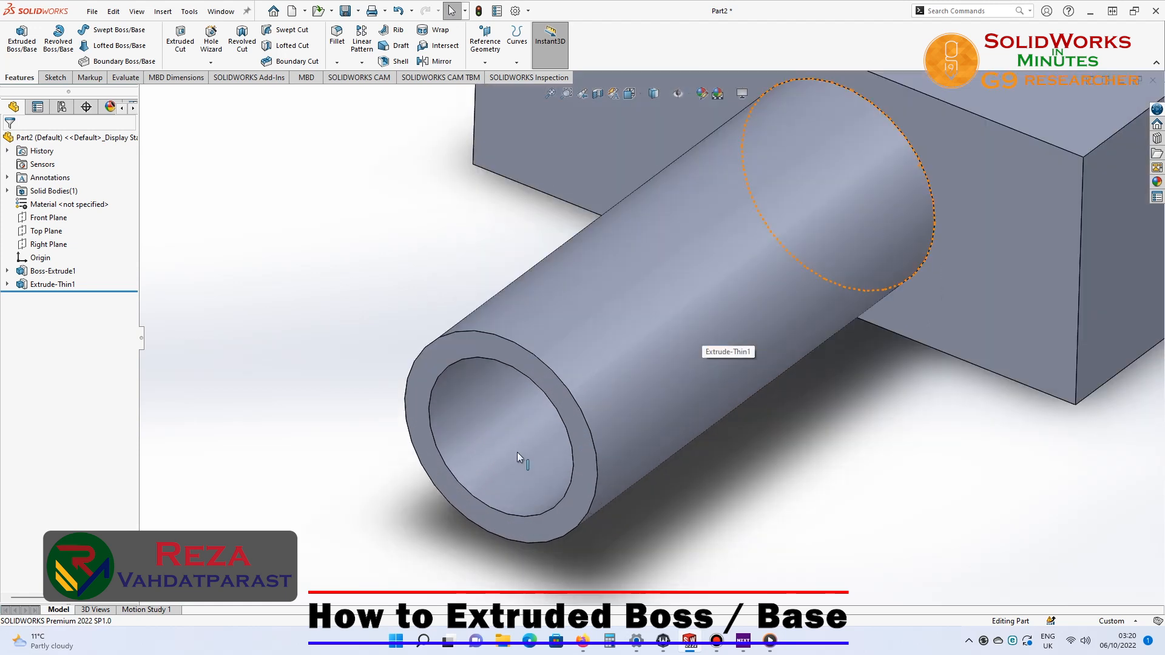
scroll(517, 452, "down", 2)
left_click(54, 283)
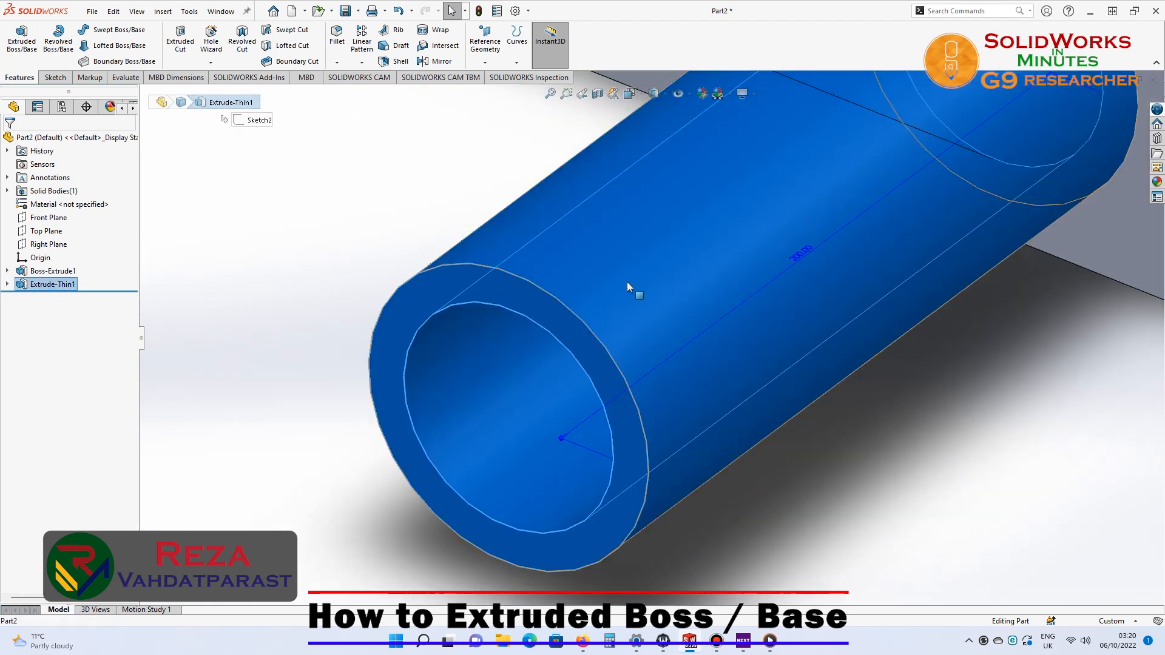
left_click(8, 284)
left_click(56, 297)
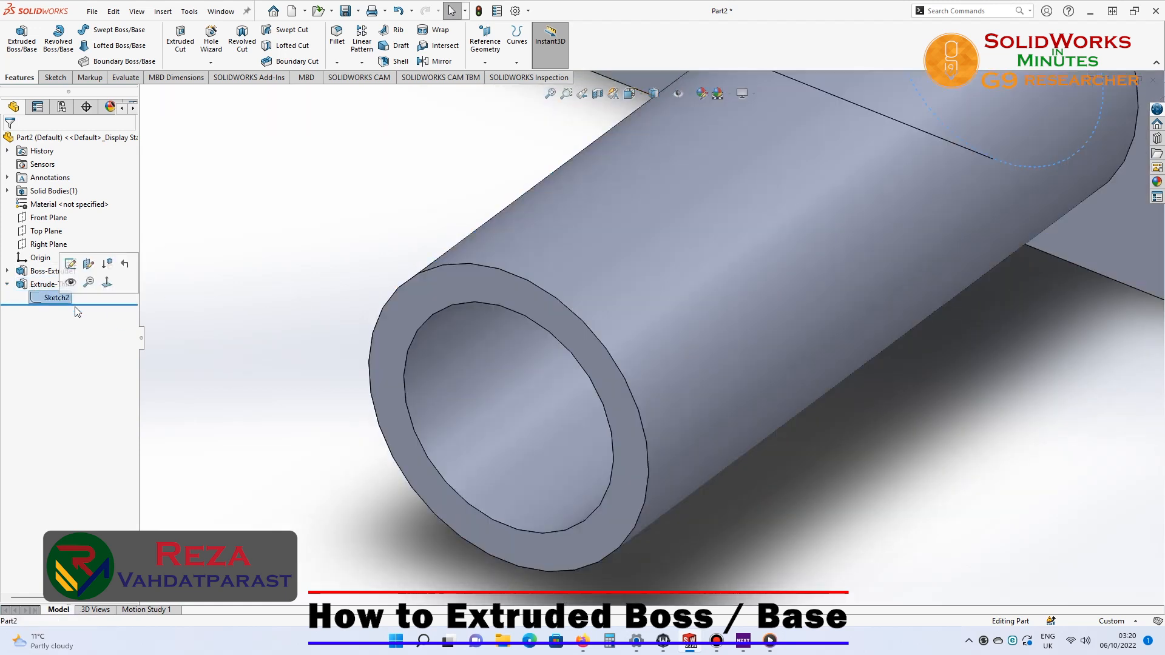
scroll(293, 315, "up", 4)
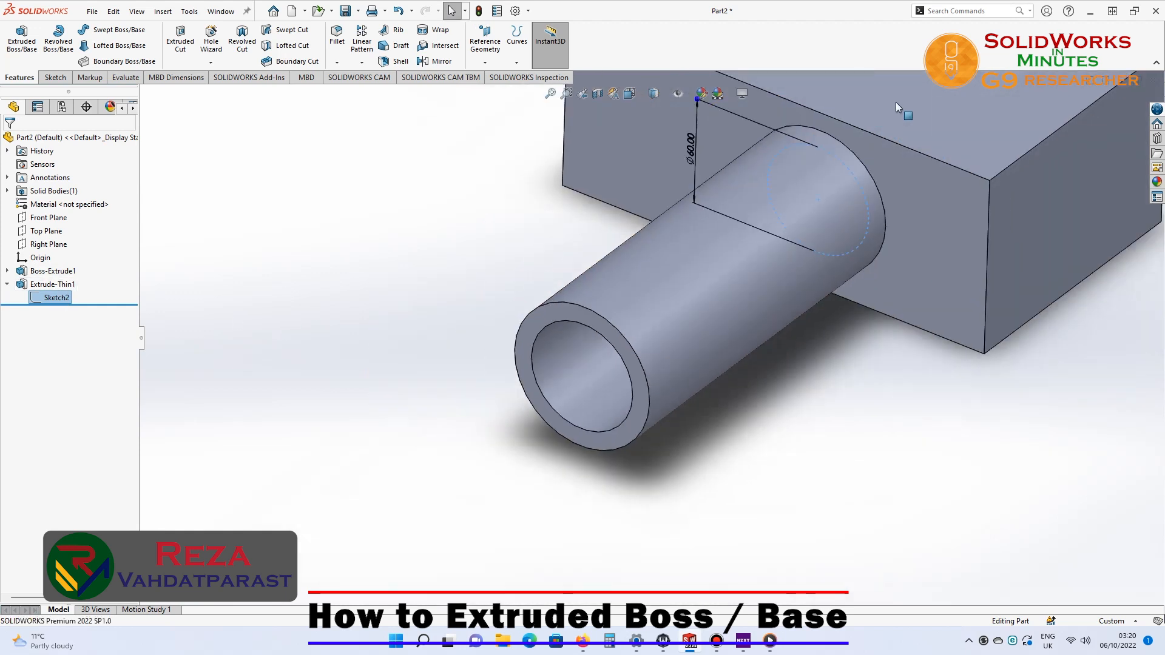
scroll(866, 108, "down", 4)
scroll(321, 247, "up", 4)
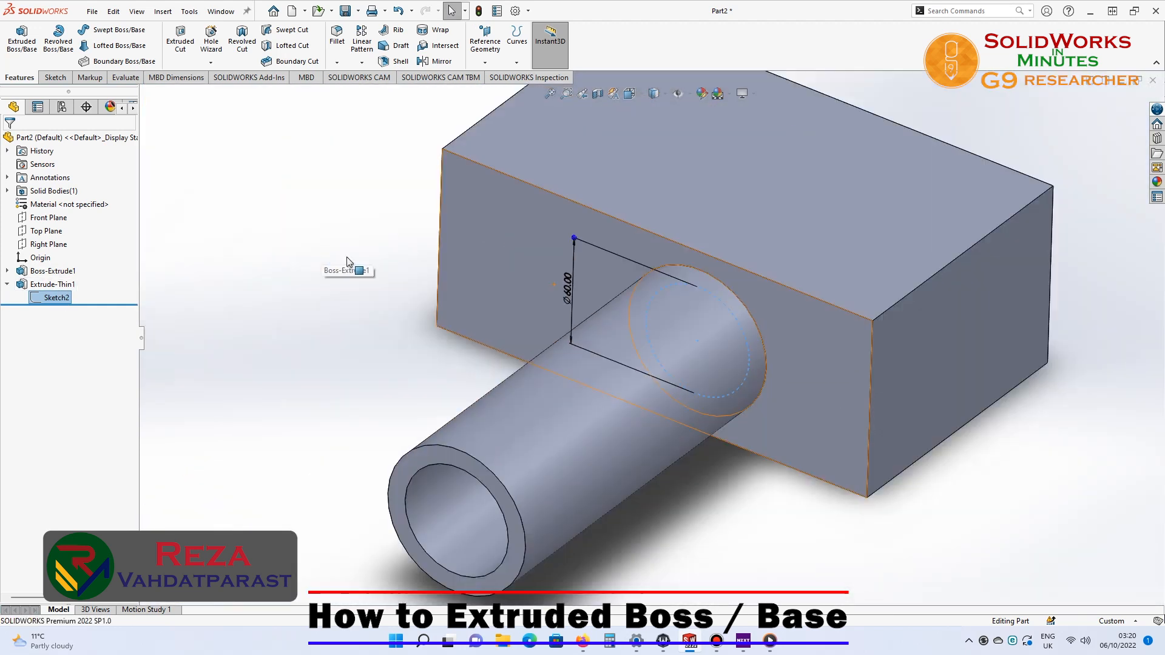
scroll(325, 335, "up", 5)
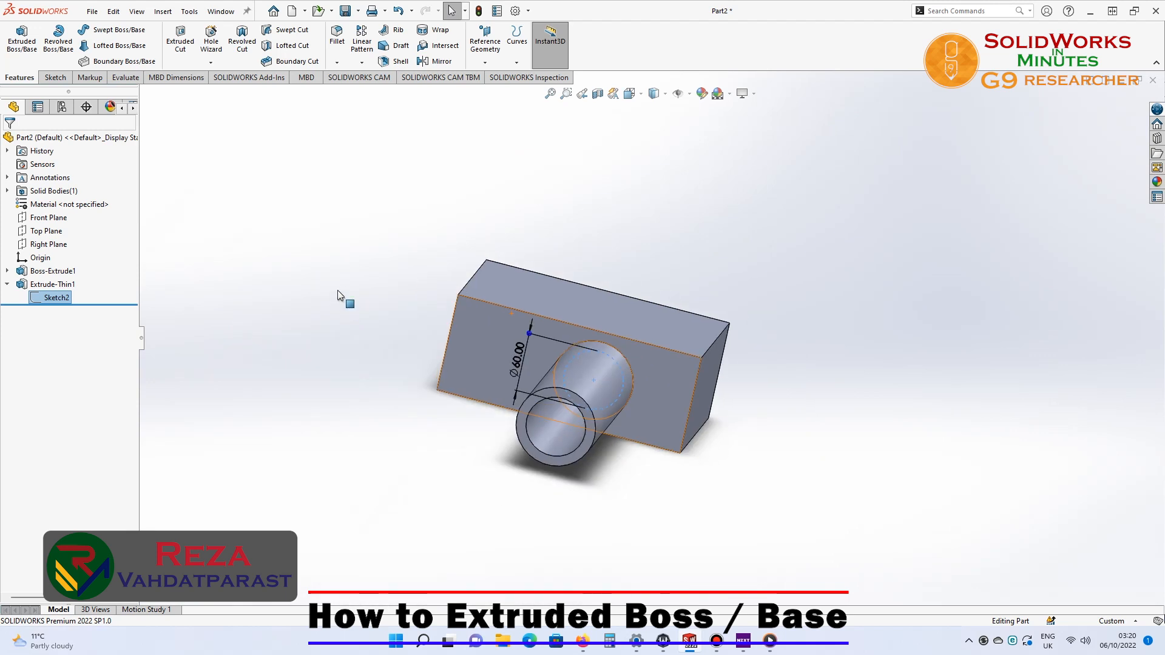
left_click(387, 439)
middle_click_drag(387, 440, 307, 509)
left_click(689, 360)
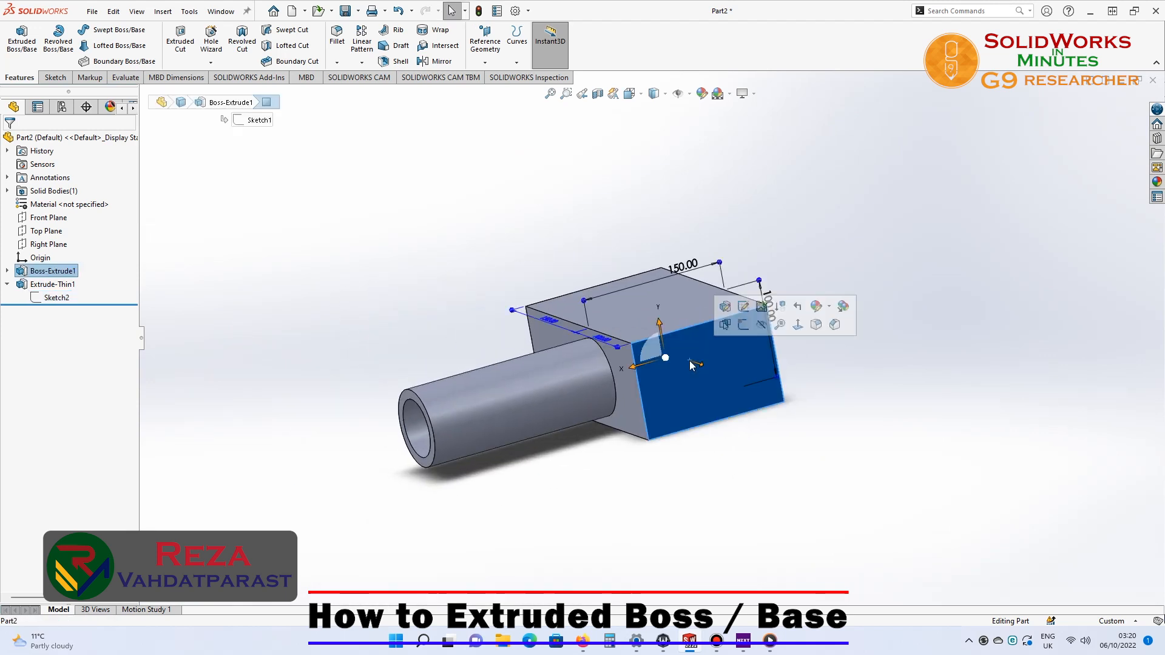
left_click(740, 331)
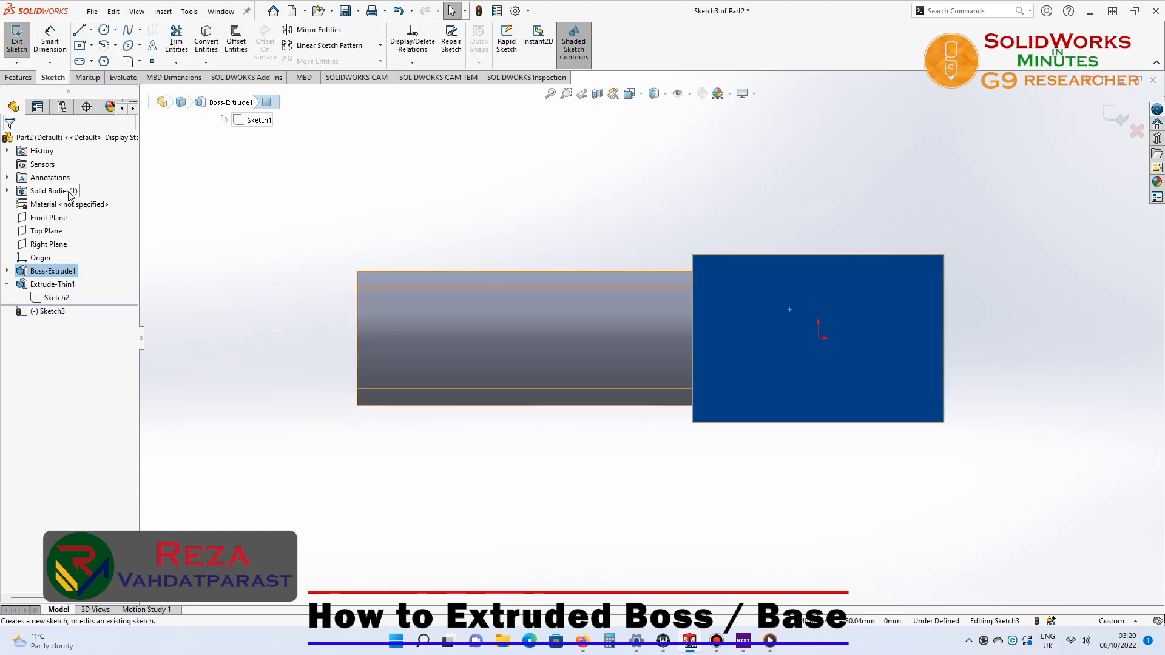
left_click(1136, 131)
left_click(621, 322)
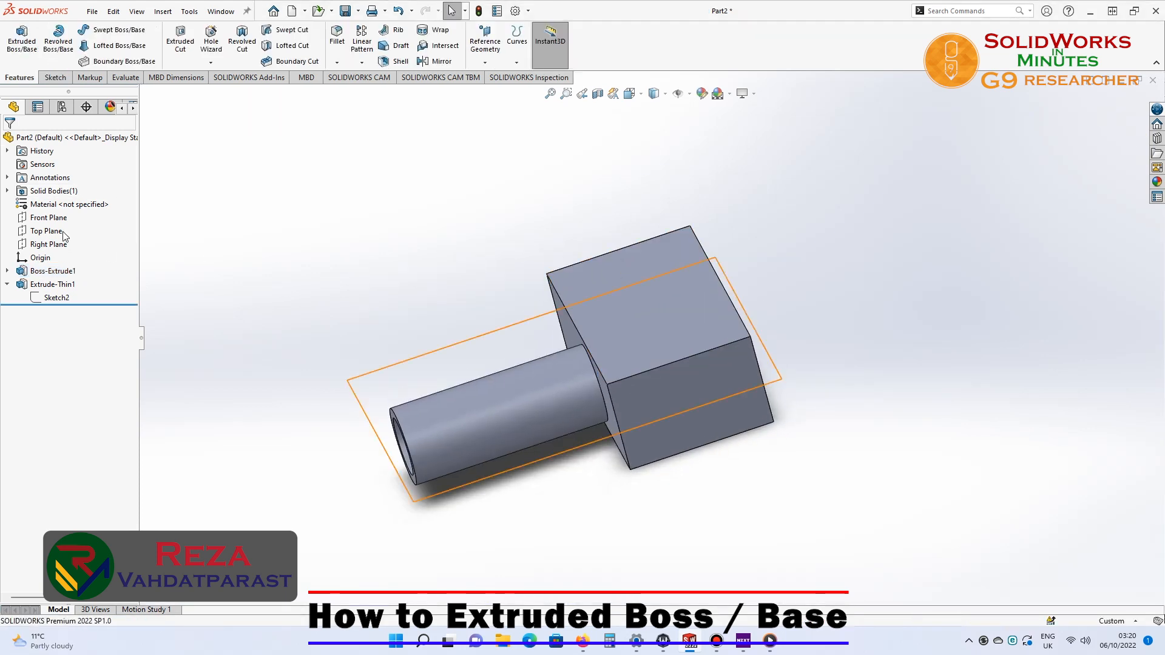
Start a new sketch on the Top Plane
left_click(63, 231)
middle_click_drag(310, 317, 422, 323)
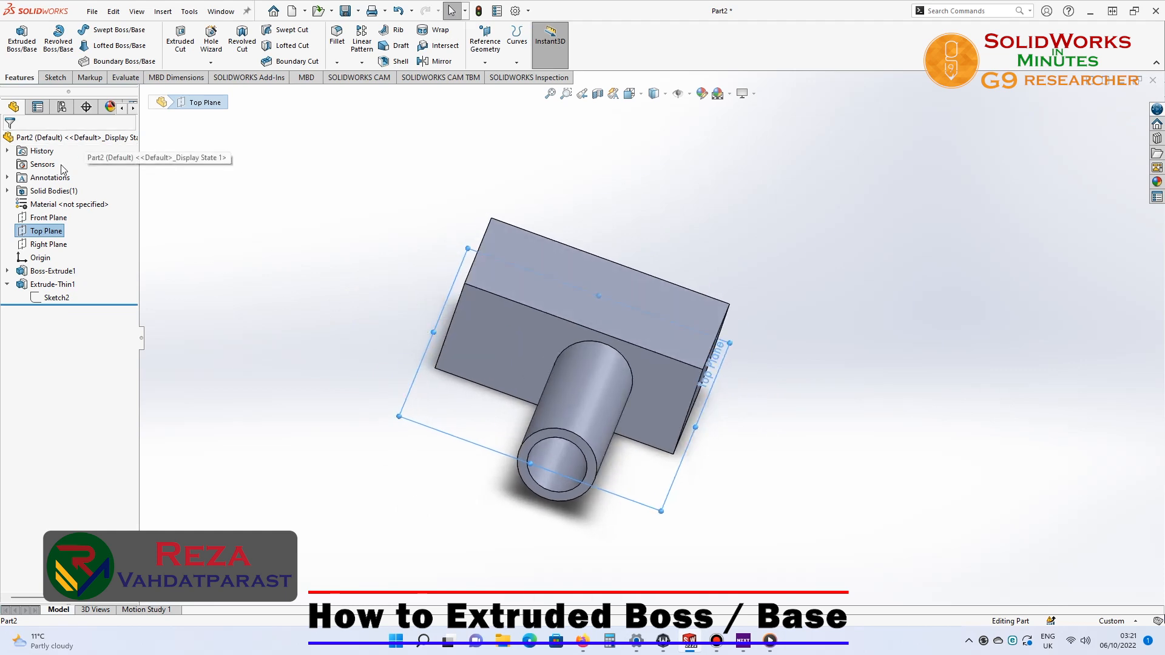
right_click(49, 232)
left_click(65, 216)
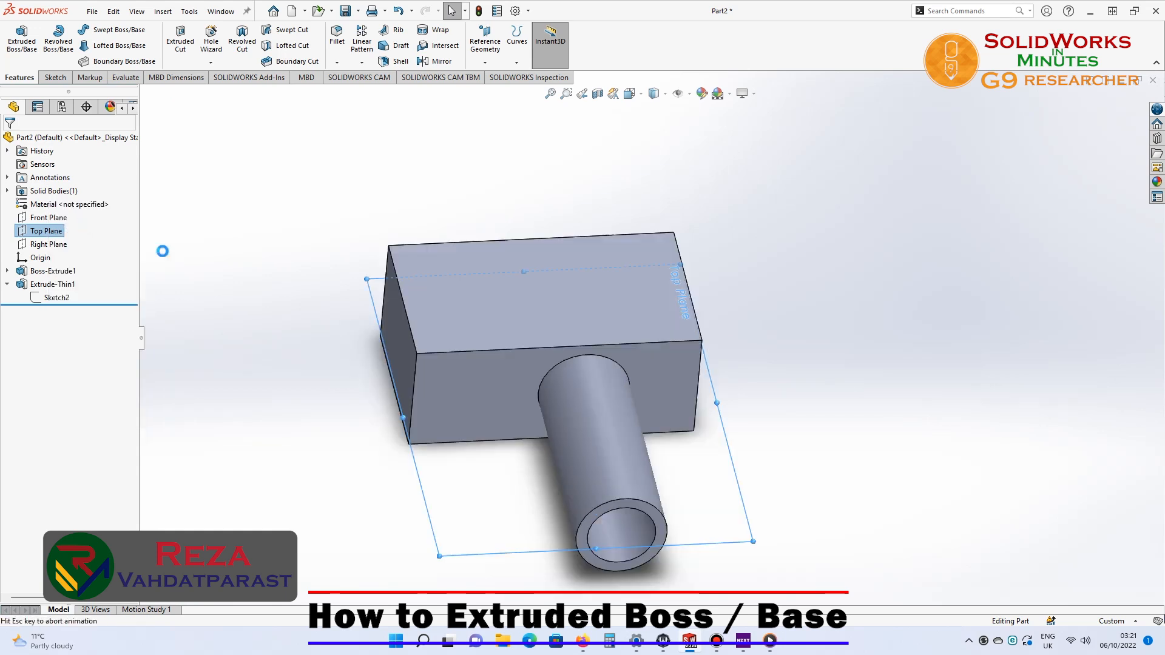
Draw the hooked profile's outer lines from the block-cylinder corner: about 348 mm horizontally, about 227 mm vertically, then stepping back past the block
left_click(79, 29)
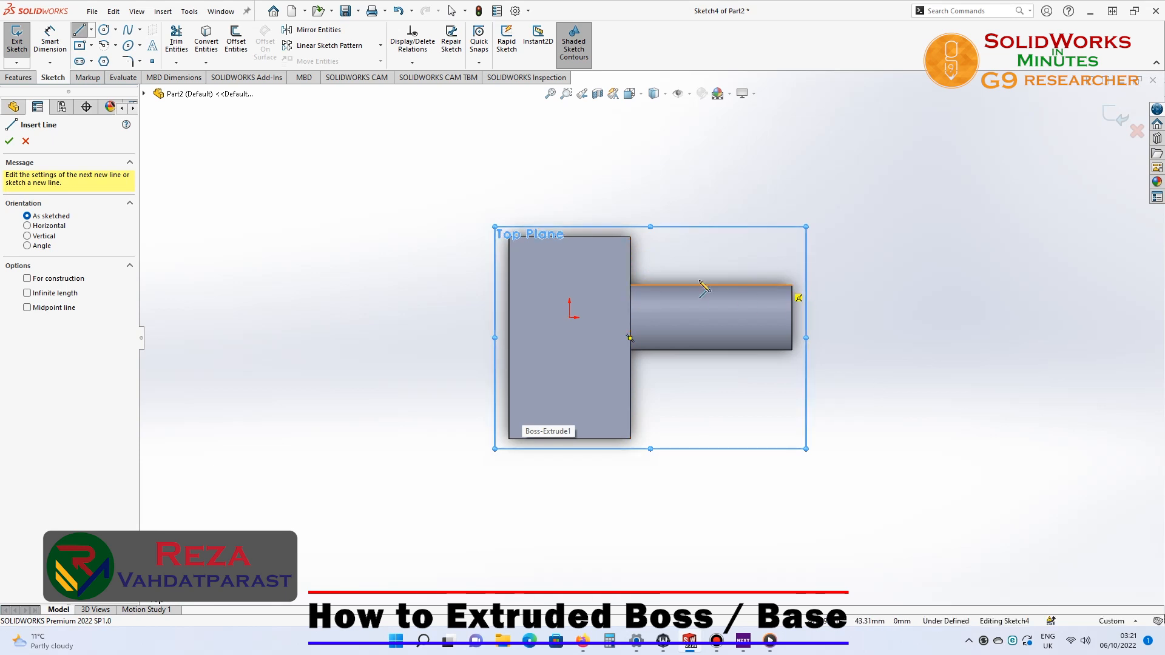
left_click(630, 285)
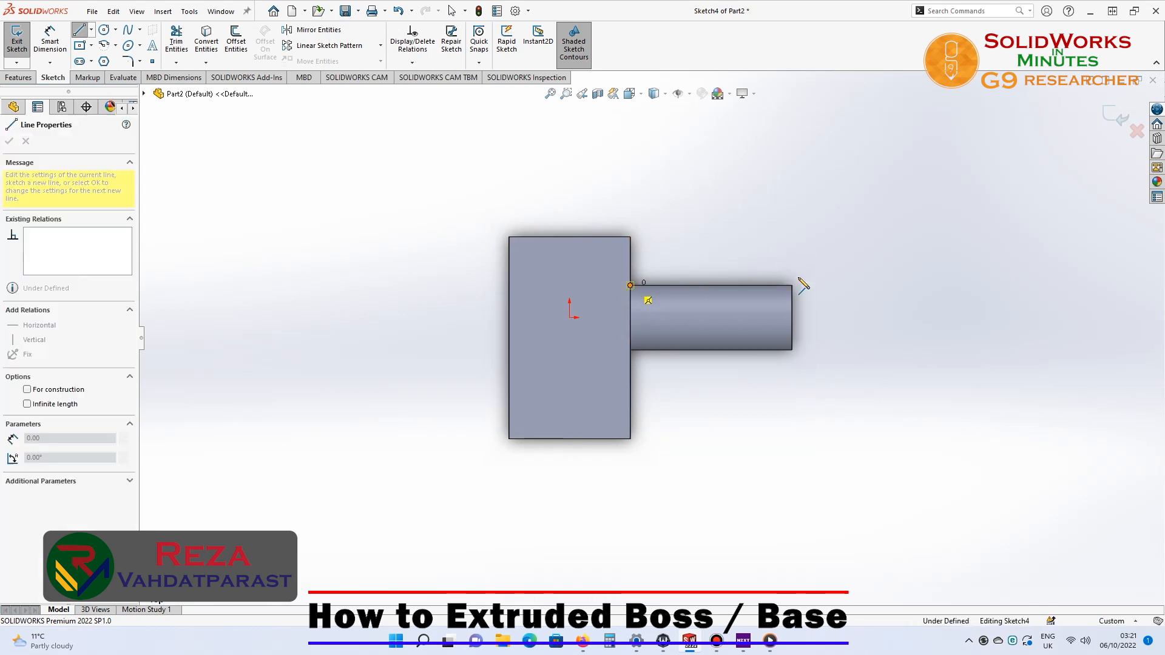
left_click(911, 284)
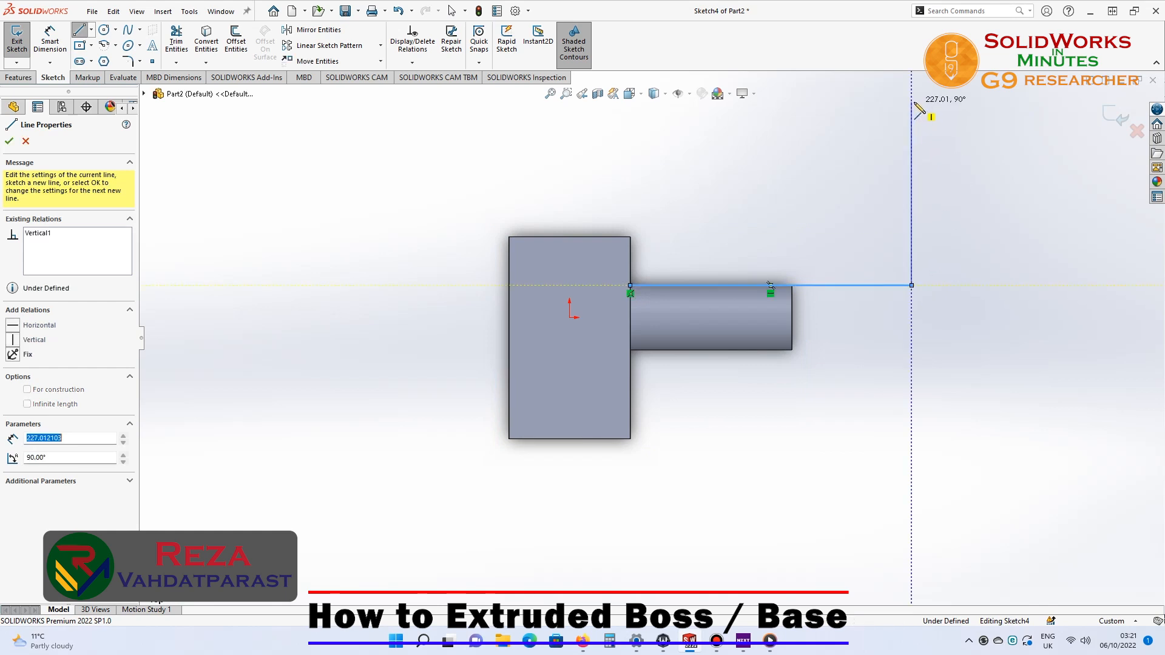
left_click(912, 102)
left_click(823, 102)
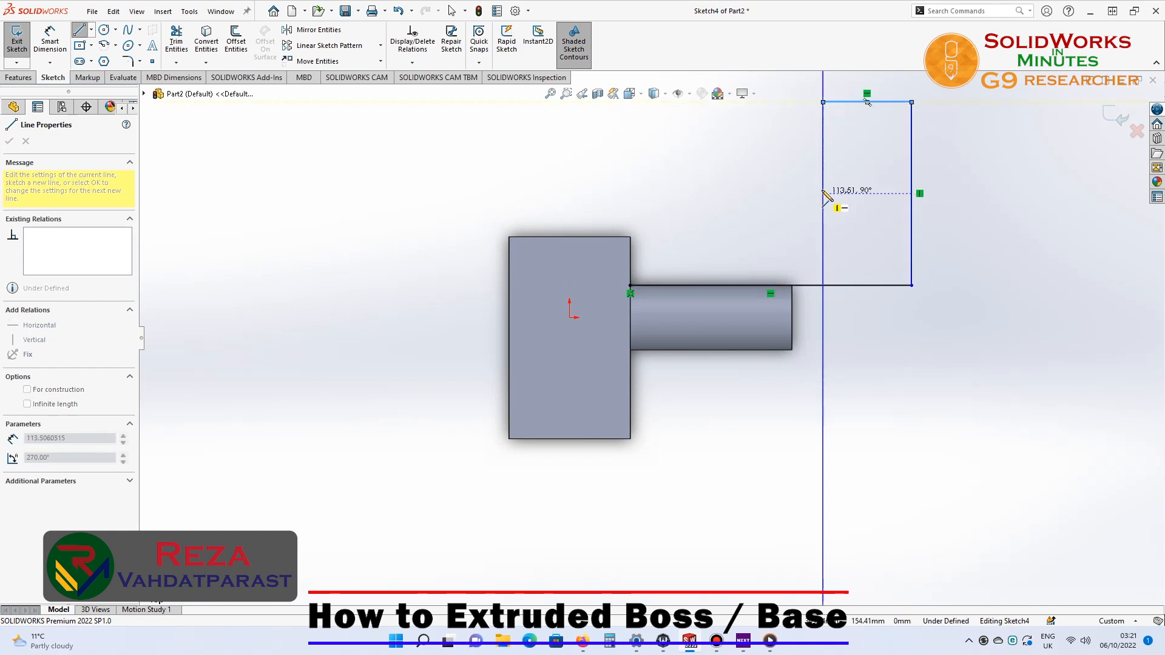
left_click(822, 142)
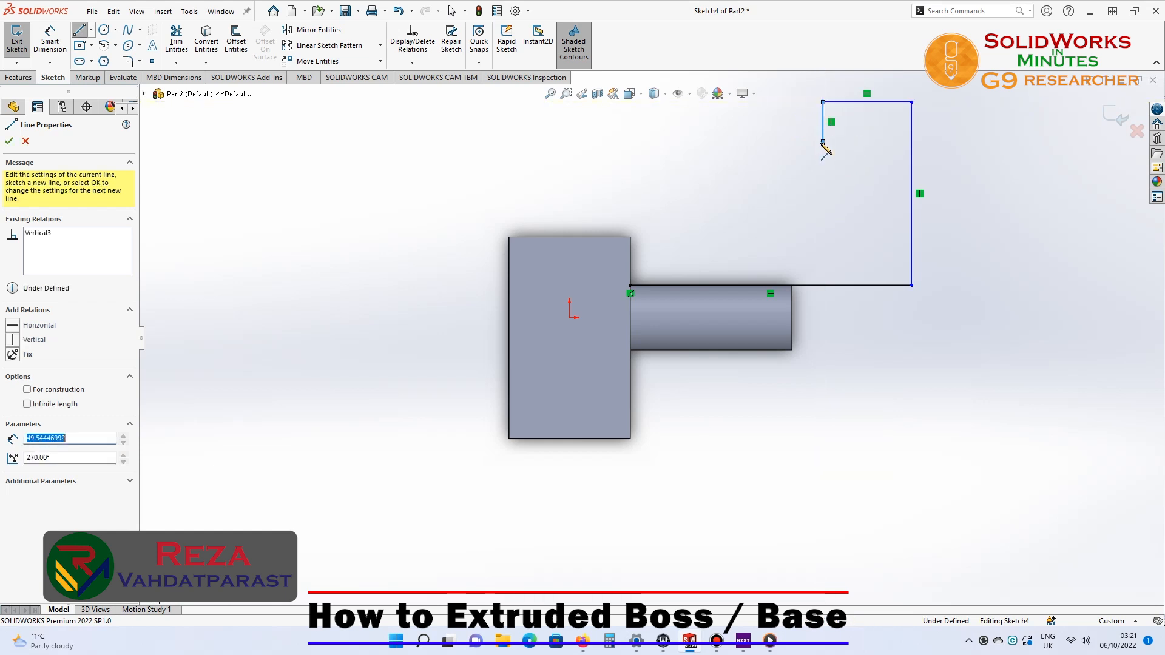
left_click(541, 168)
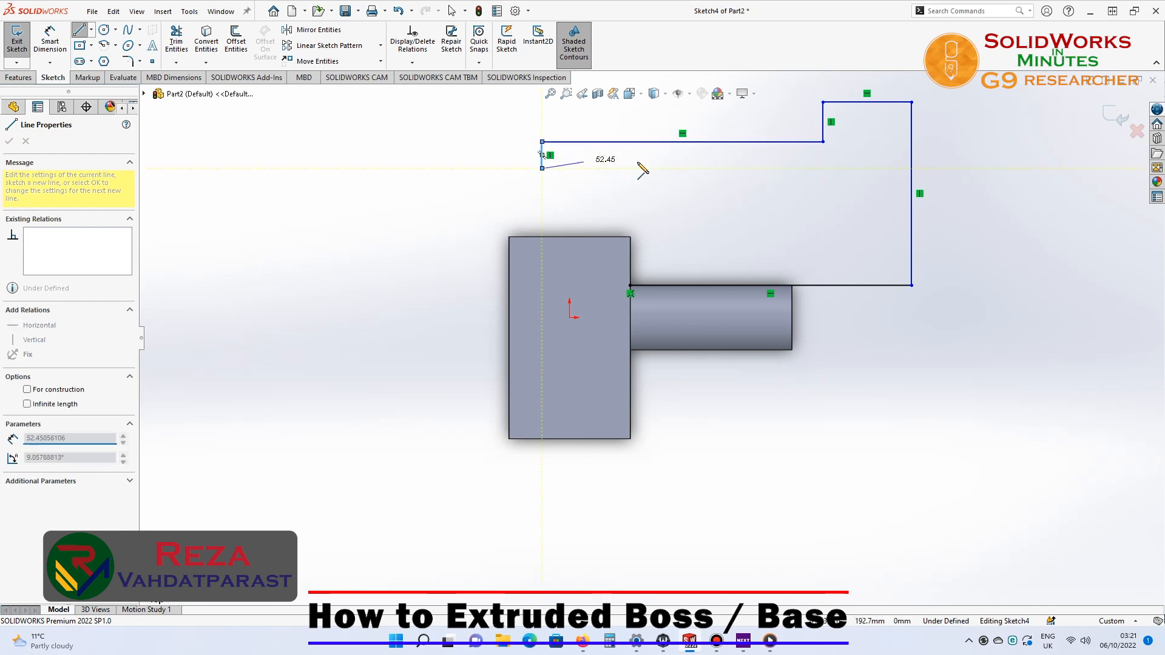
Draw the hooked profile's inner lines, close it with a 60 mm vertical line along the block's side, and exit the sketch
left_click(846, 168)
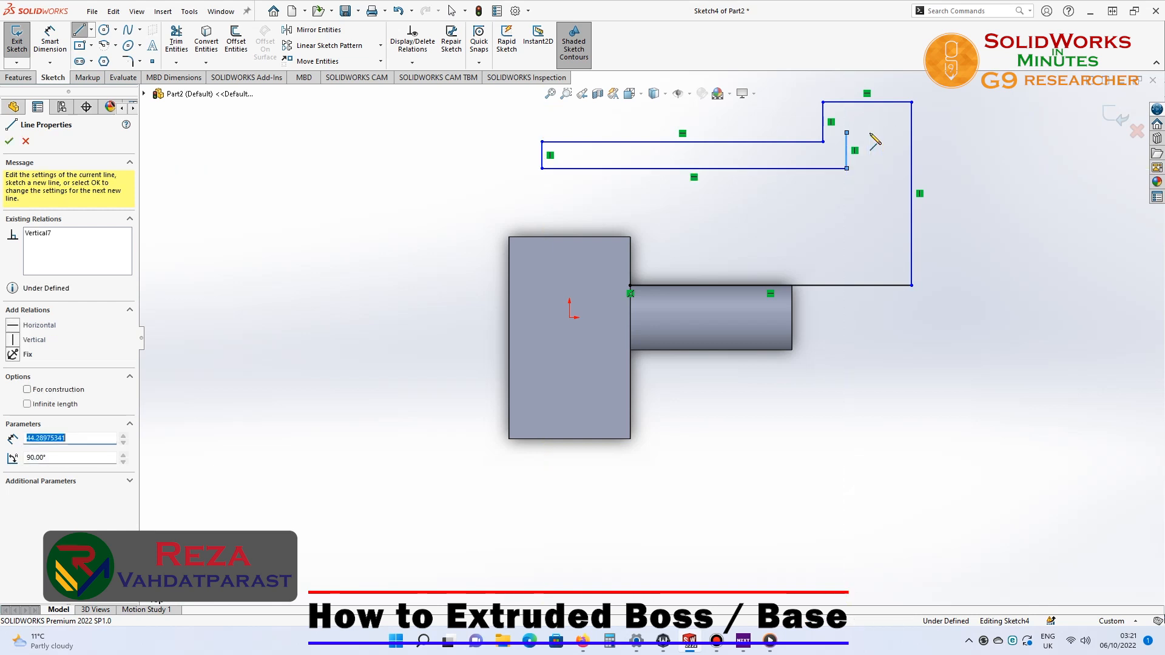
left_click(846, 132)
left_click(871, 132)
left_click(871, 236)
left_click(629, 237)
left_click(631, 285)
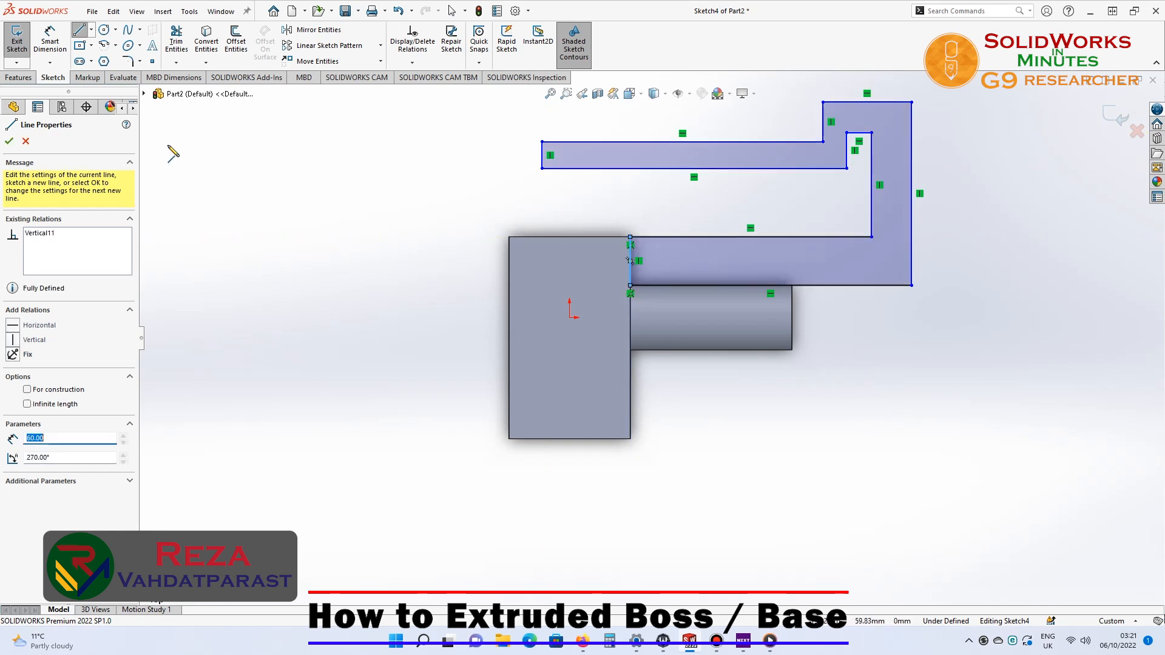
left_click(9, 141)
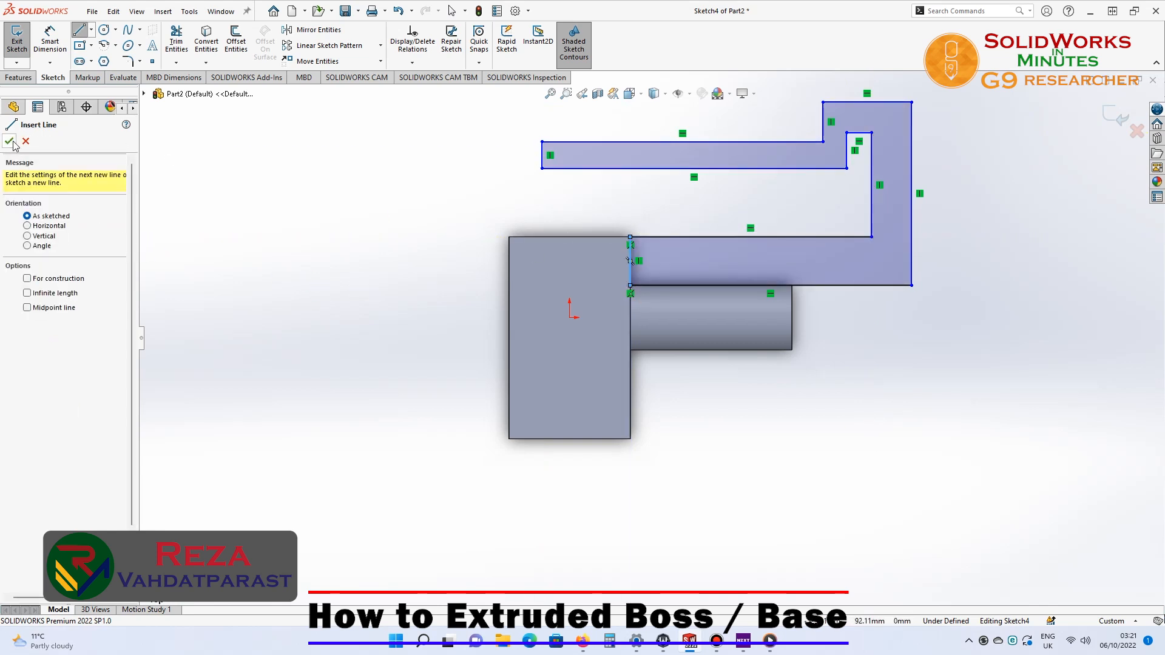
left_click(9, 141)
middle_click_drag(394, 286, 329, 243)
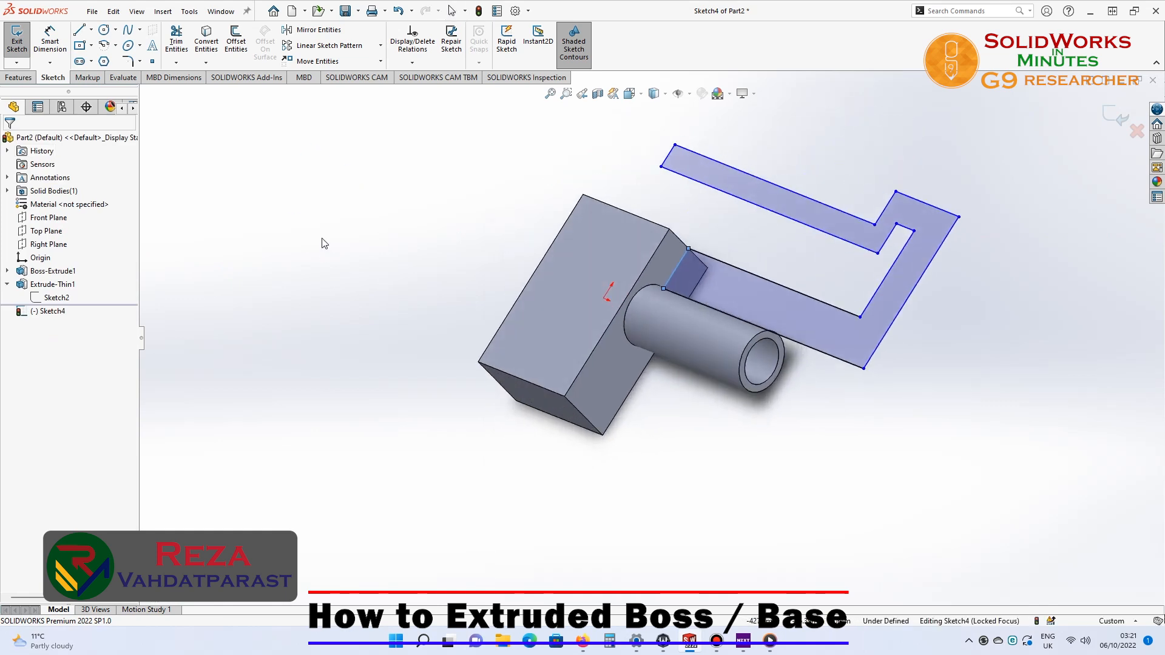
scroll(329, 244, "up", 1)
left_click(1121, 127)
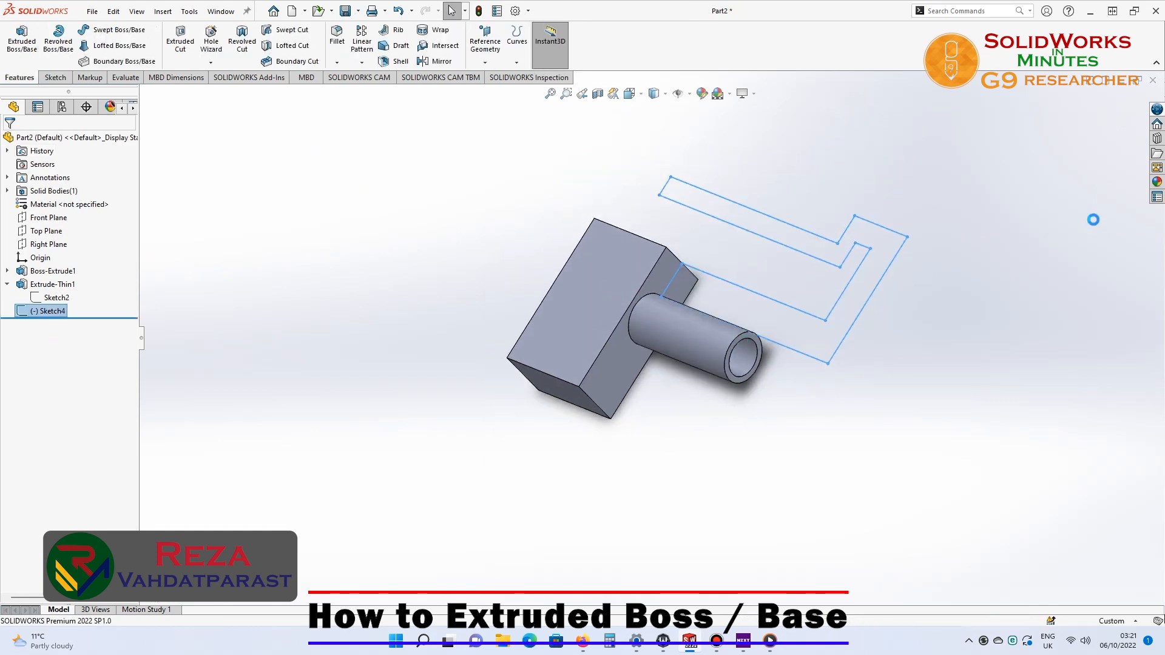
Try to extrude the hooked profile 200 mm with the Mid Plane end condition
left_click(27, 54)
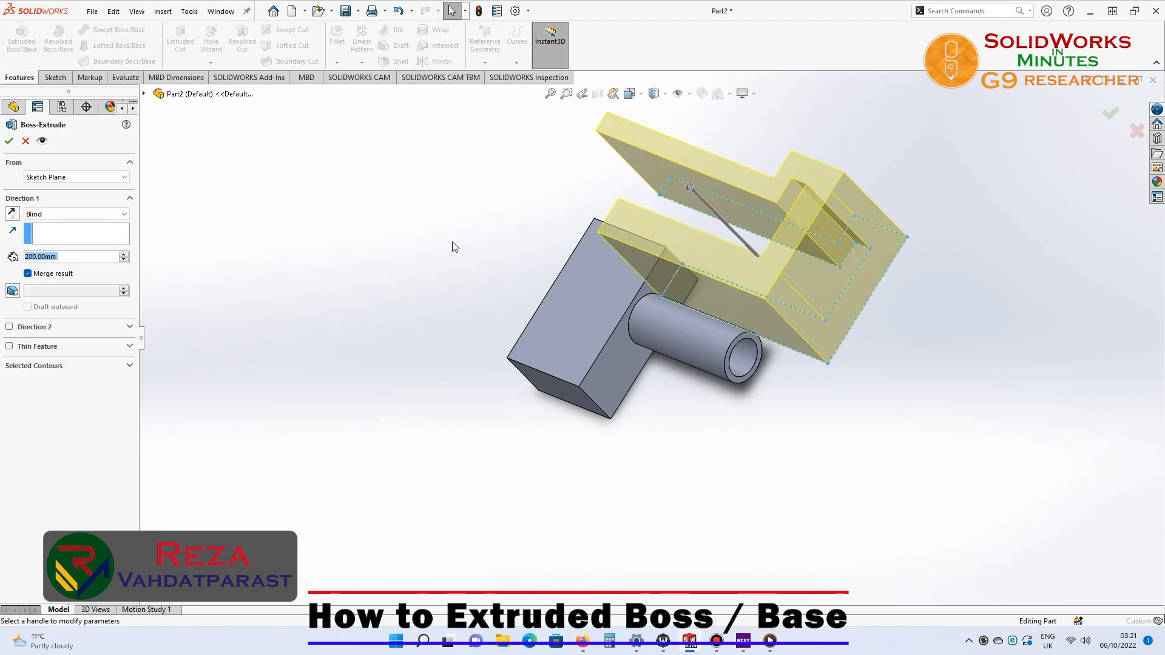
middle_click_drag(446, 301, 279, 242)
left_click(70, 214)
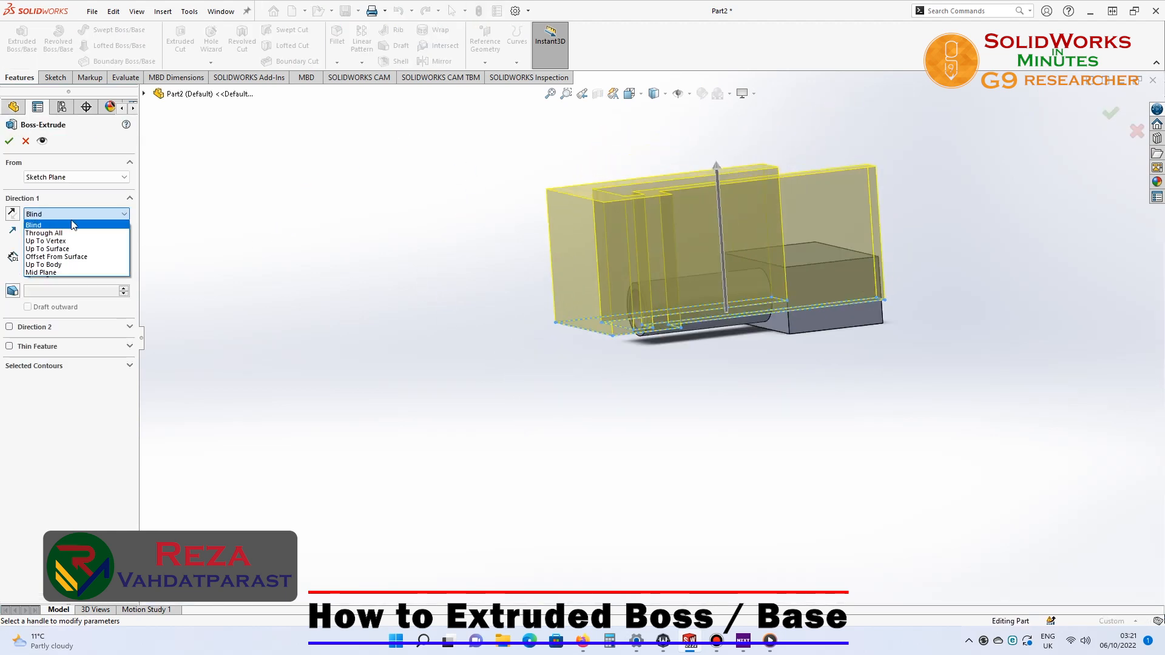
left_click(37, 273)
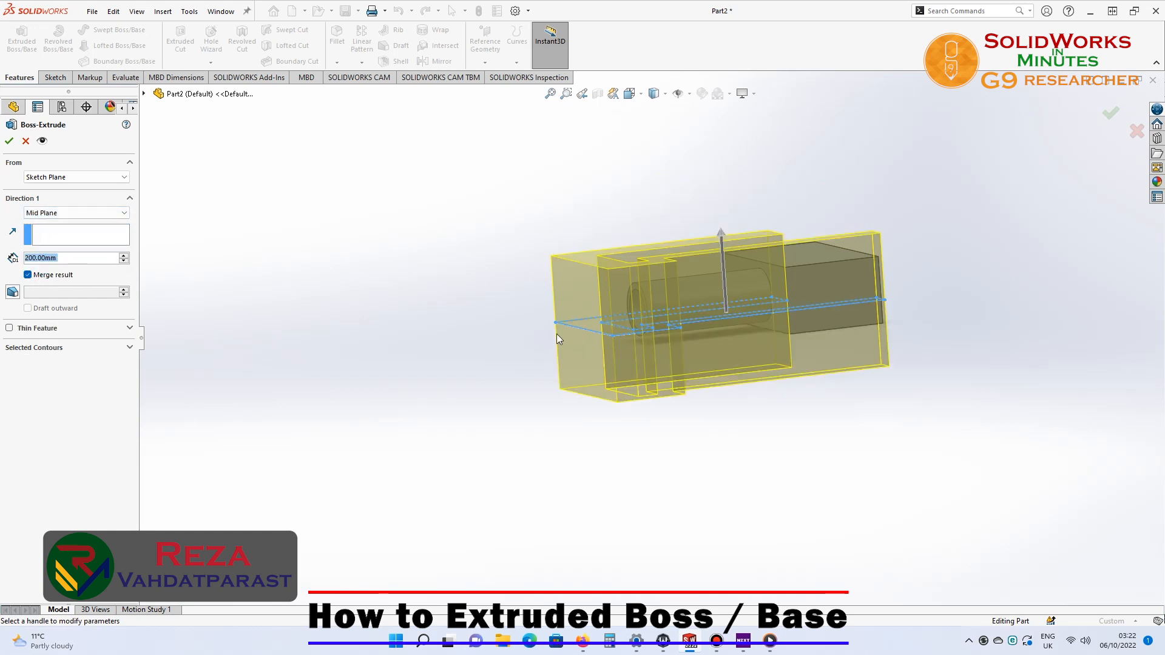
left_click(9, 143)
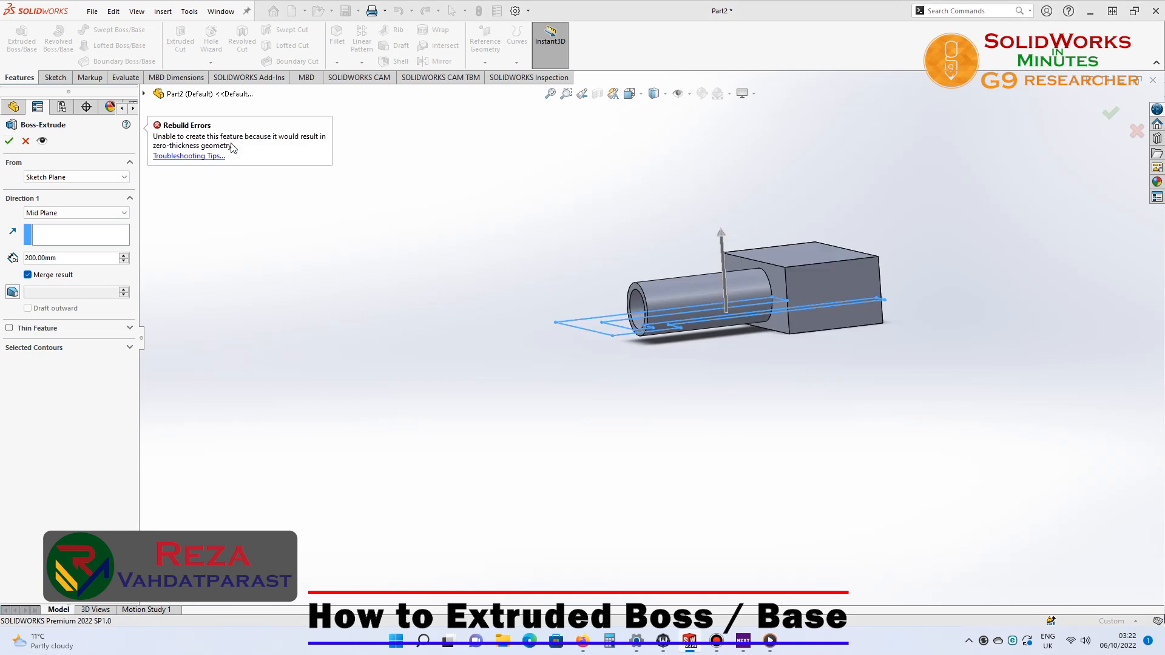
middle_click_drag(675, 428, 773, 346)
scroll(726, 279, "down", 5)
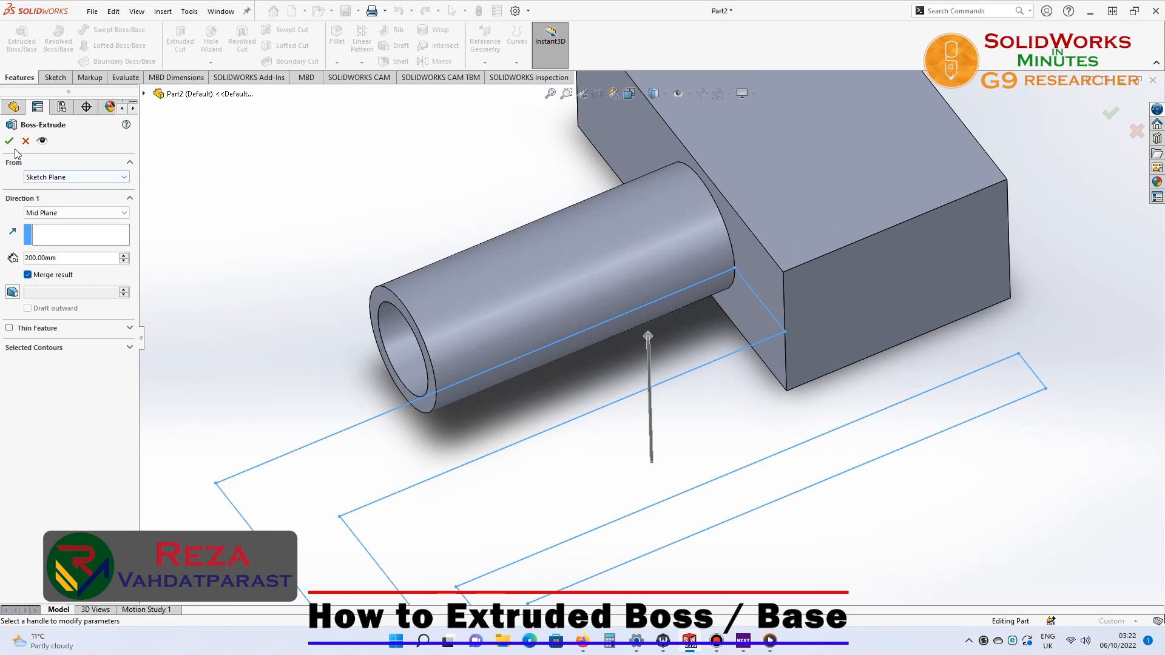
left_click(1136, 137)
Edit the hooked profile's sketch so that its horizontal line along the cylinder's edge lies inside the cylinder
right_click(52, 311)
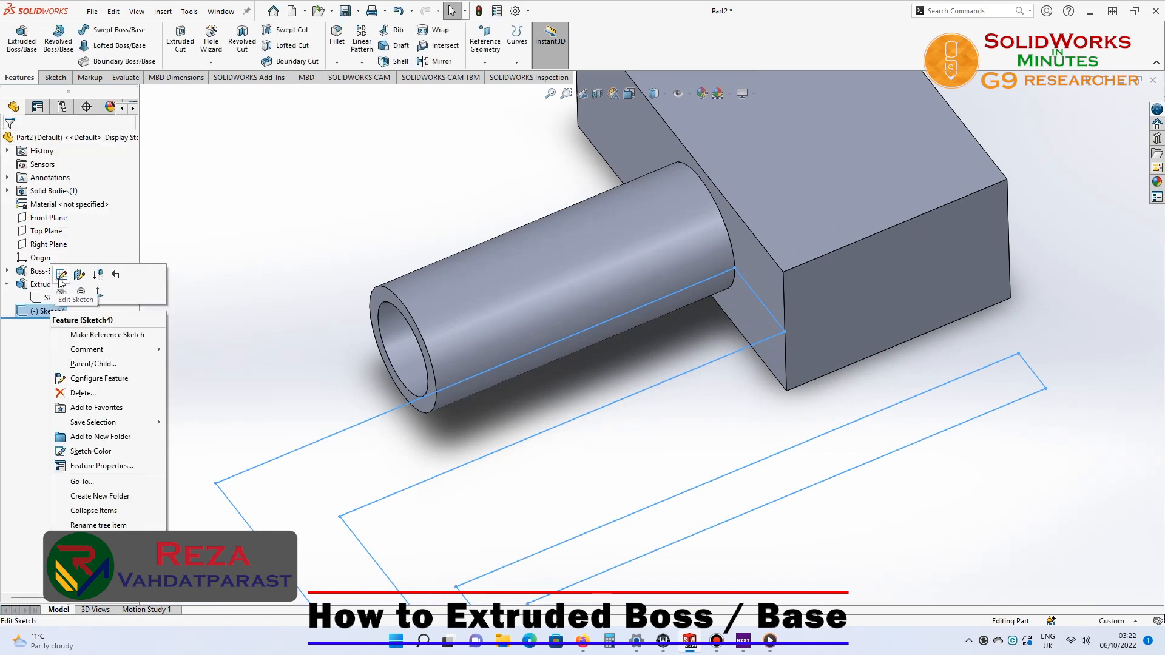
left_click(61, 273)
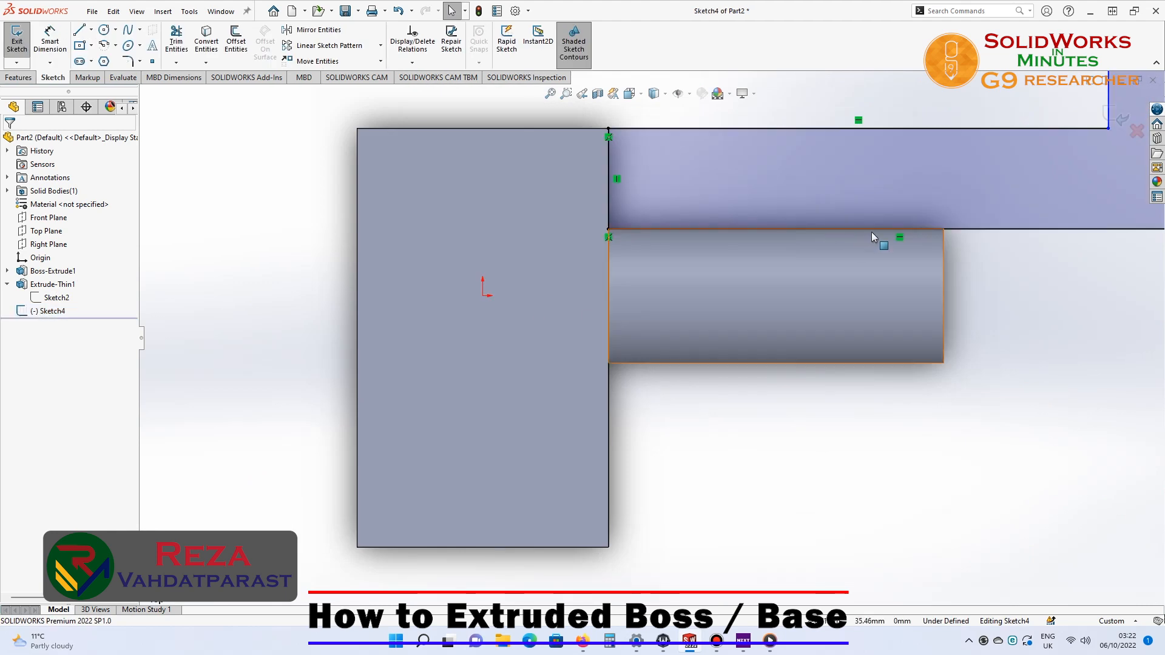
left_click(873, 229)
key("z")
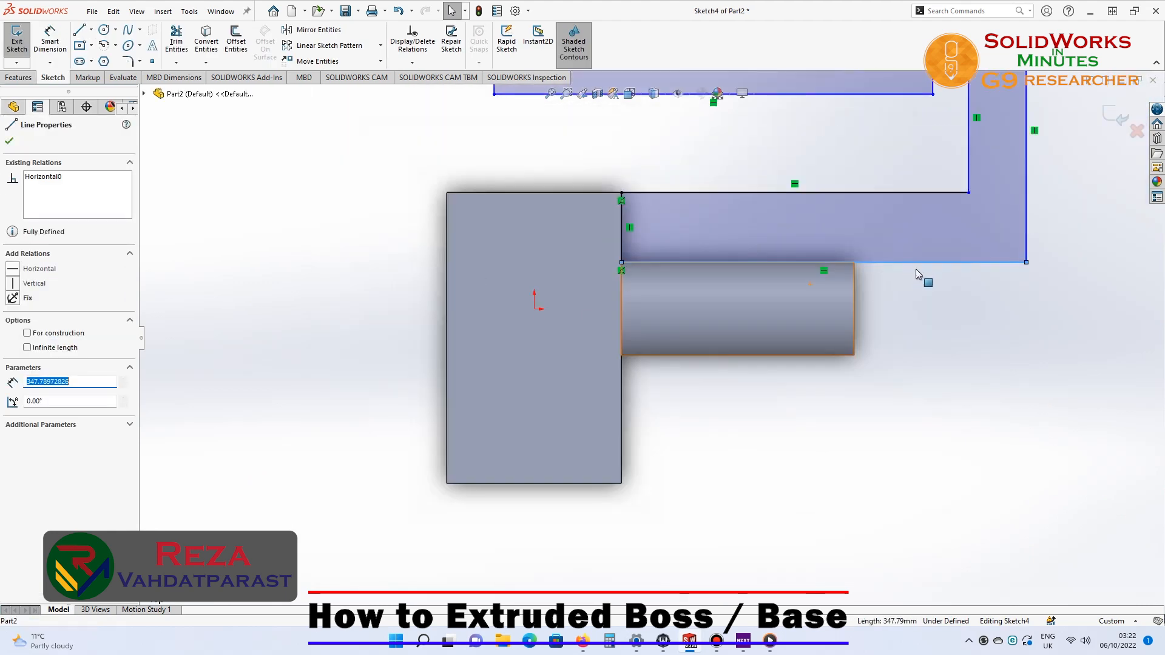
left_click(79, 30)
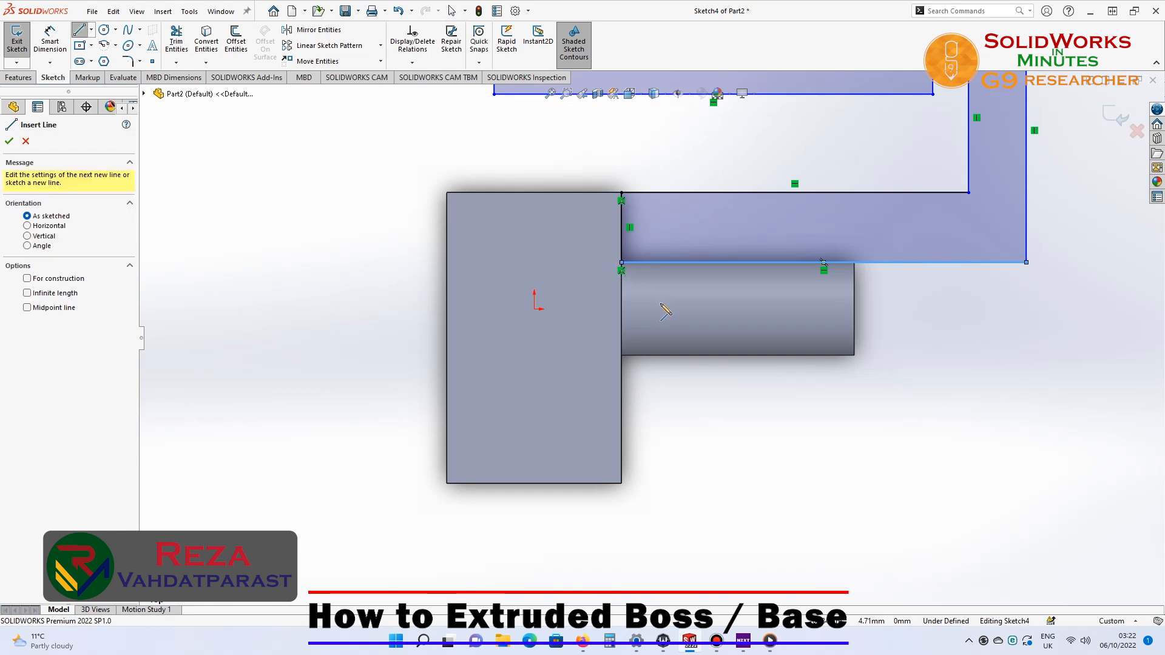
key("Escape")
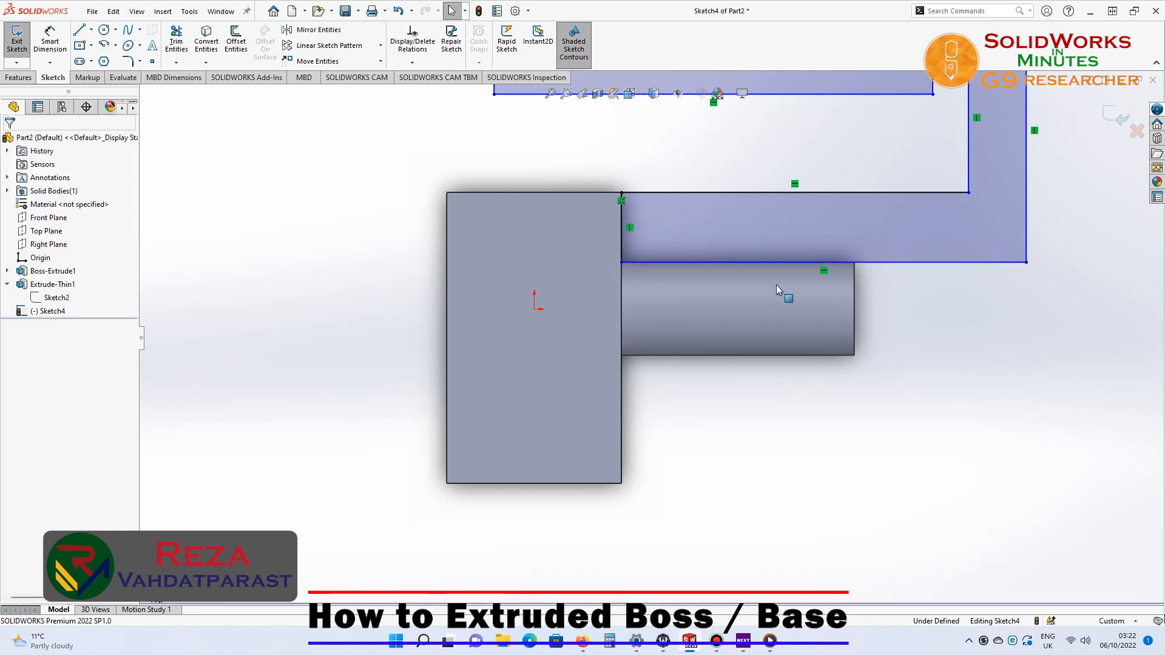
left_click_drag(888, 270, 888, 304)
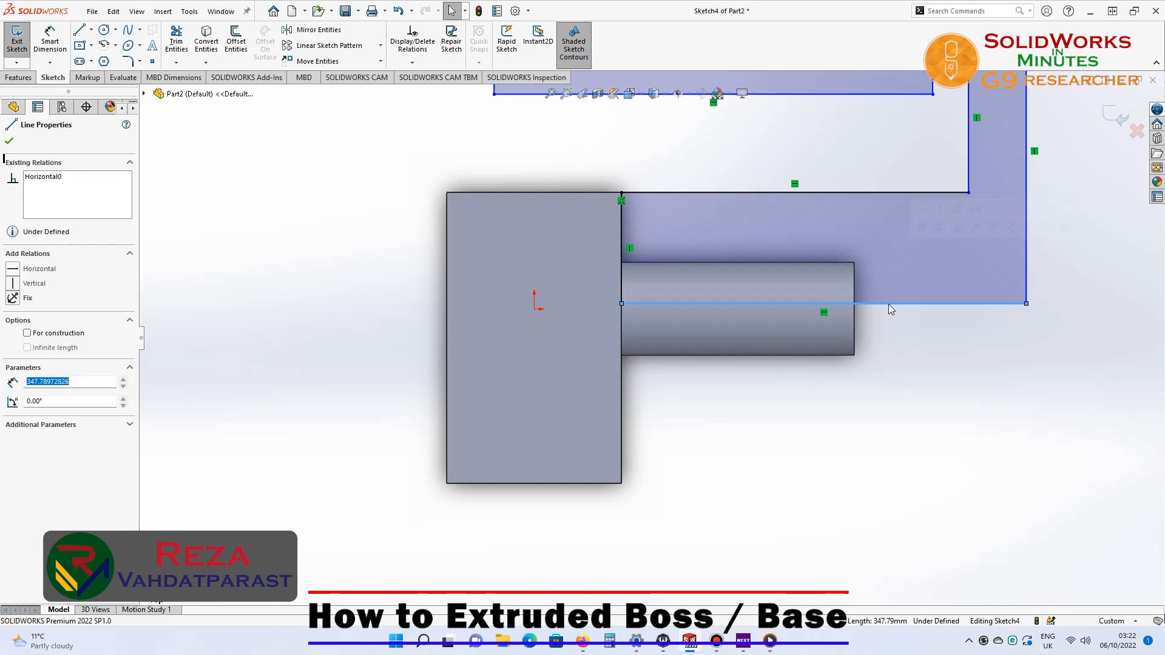
left_click(1107, 116)
Extrude the corrected hooked profile 200 mm with the Mid Plane end condition, merging it with the part
mouse_move(725, 353)
middle_mouse_down()
mouse_move(577, 265)
mouse_move(559, 456)
mouse_move(478, 510)
mouse_move(504, 525)
mouse_move(569, 499)
mouse_move(543, 498)
middle_mouse_up()
scroll(543, 498, "up", 2)
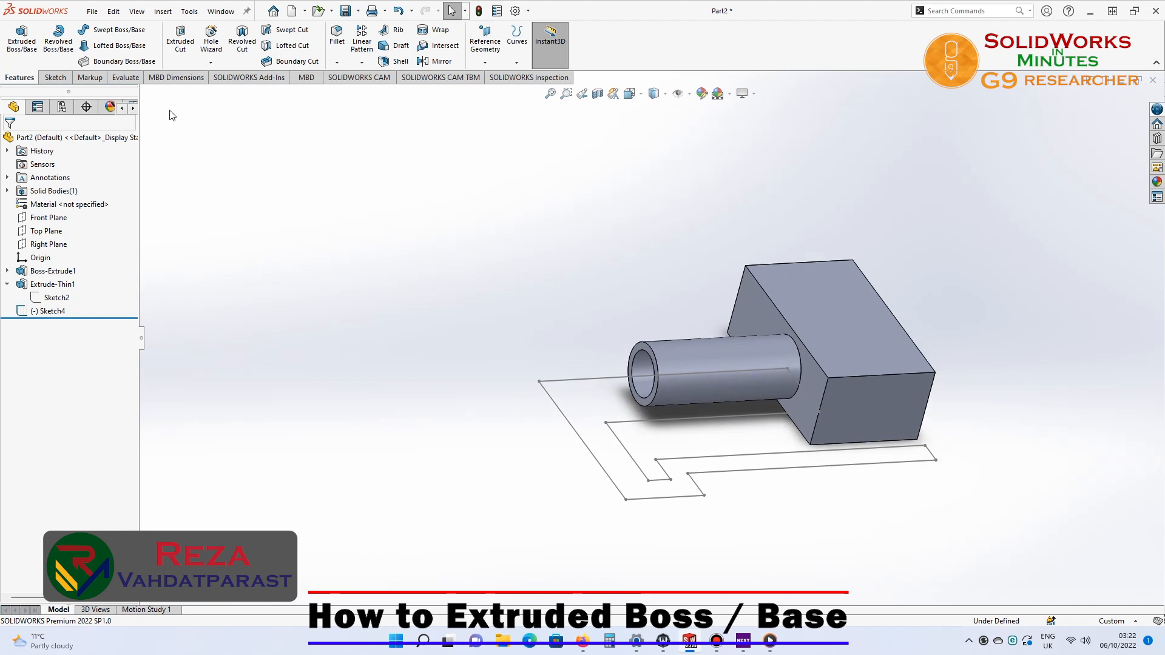
left_click(14, 46)
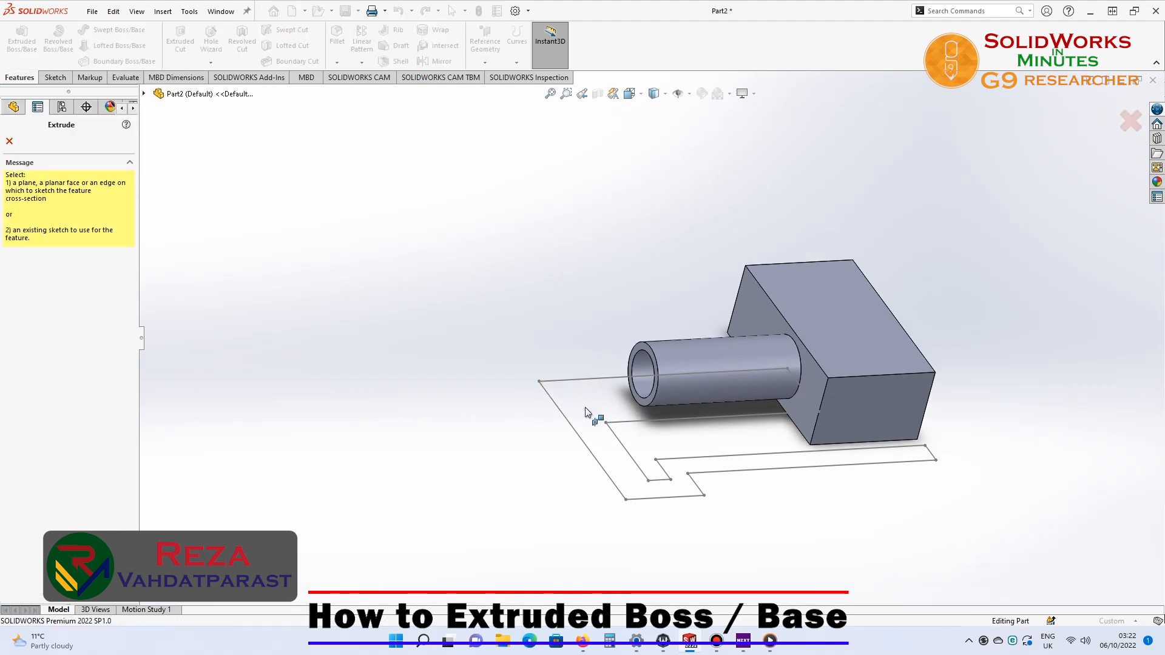
left_click(144, 94)
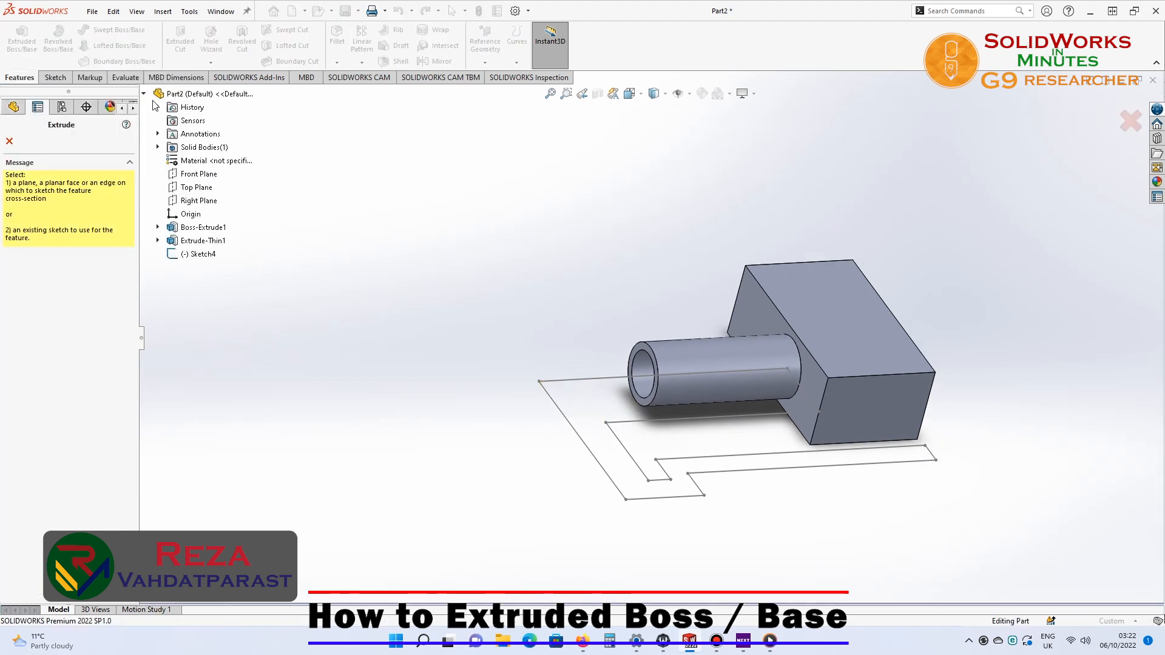
left_click(200, 253)
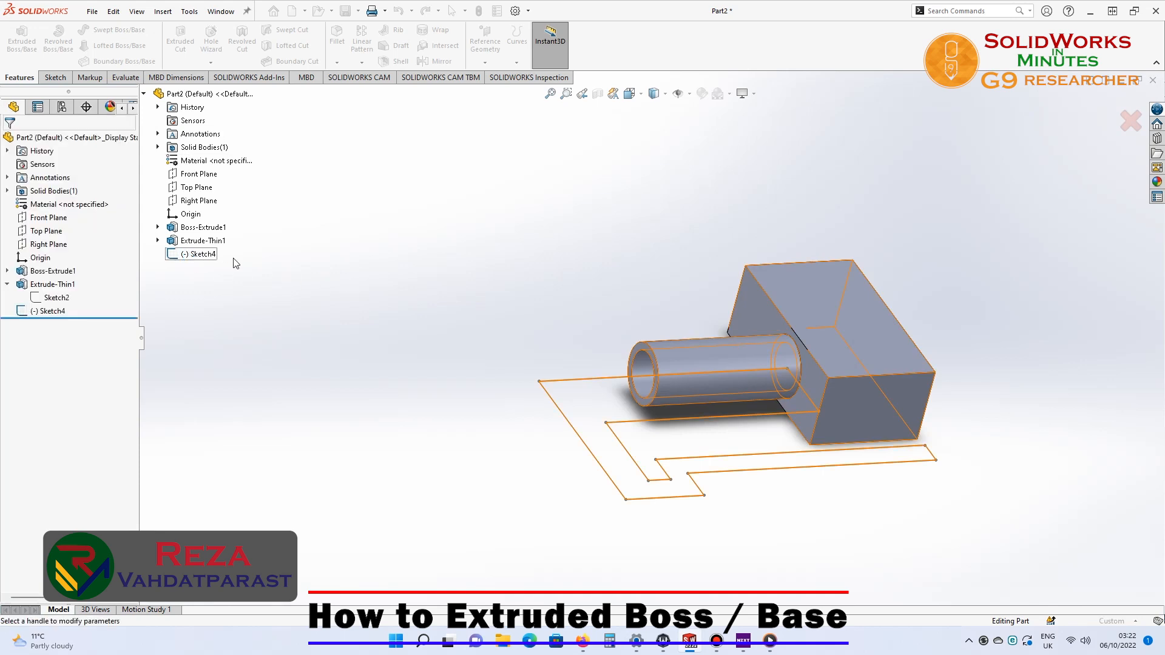
left_click(64, 213)
left_click(55, 269)
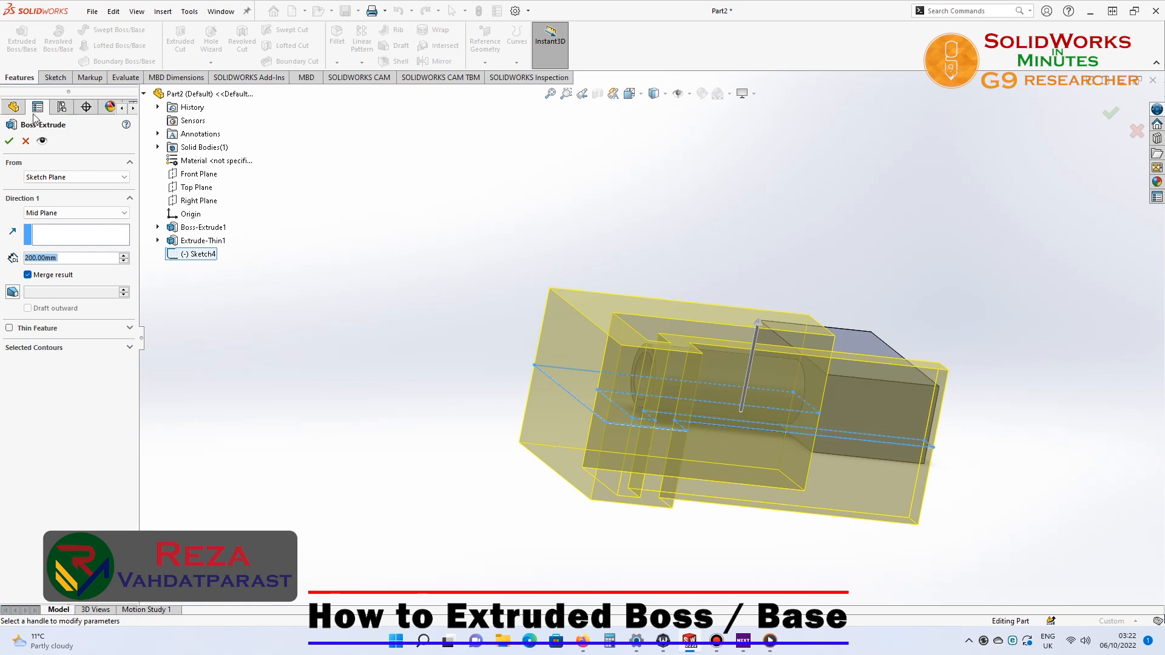
left_click(10, 141)
Start a sketch on the inner face of the hook's long thin arm, facing the block
middle_click_drag(473, 355, 388, 594)
scroll(409, 462, "up", 3)
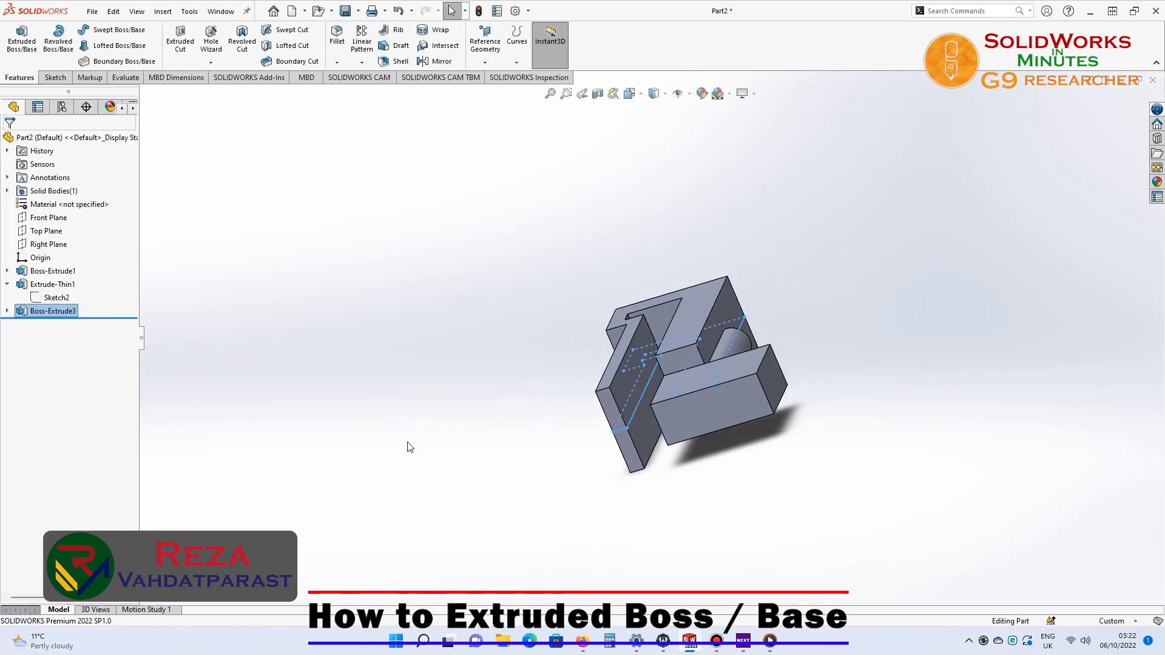
left_click(406, 442)
middle_click_drag(455, 449, 558, 427)
scroll(671, 390, "down", 4)
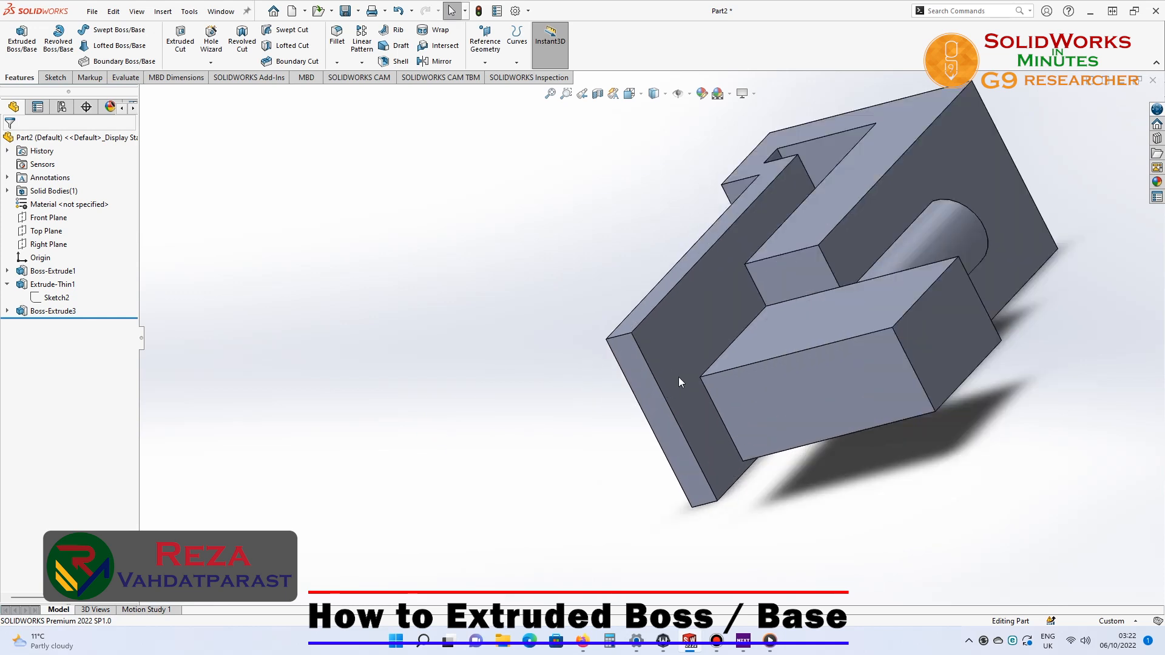
left_click(675, 322)
left_click(735, 286)
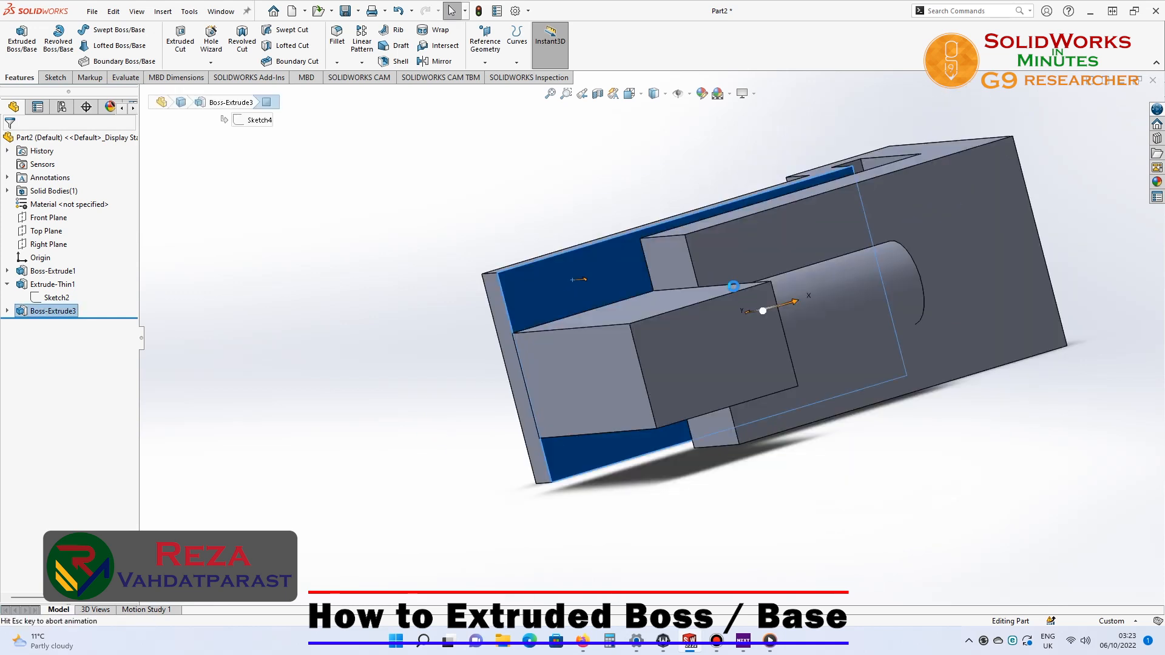
left_click(80, 45)
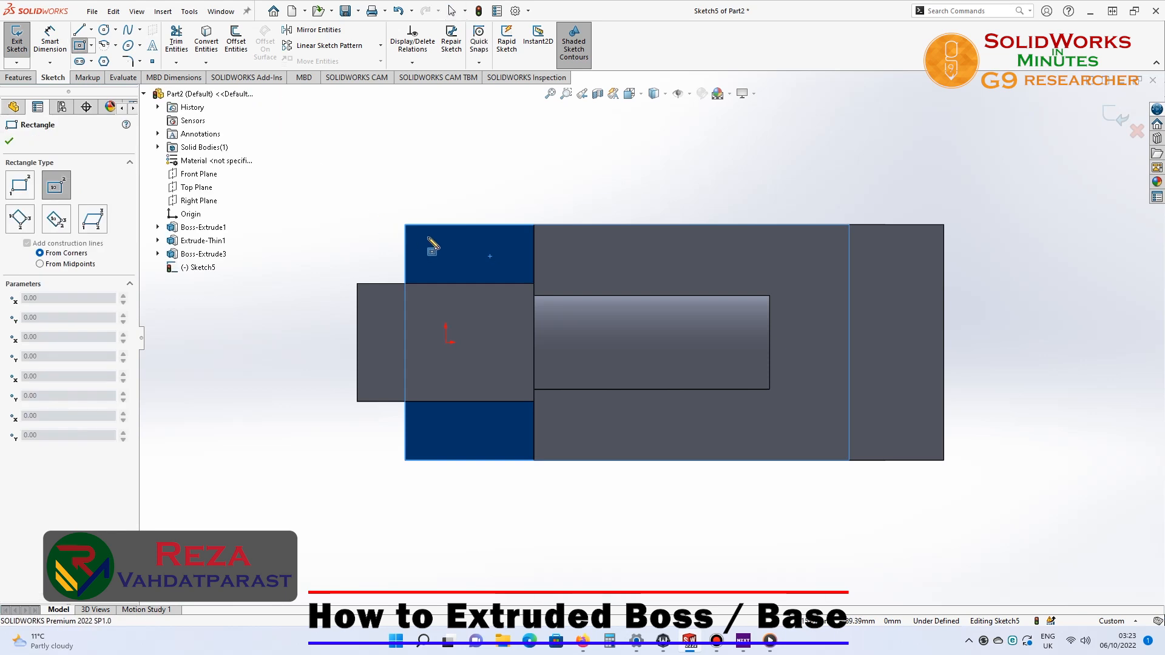
left_click(388, 280)
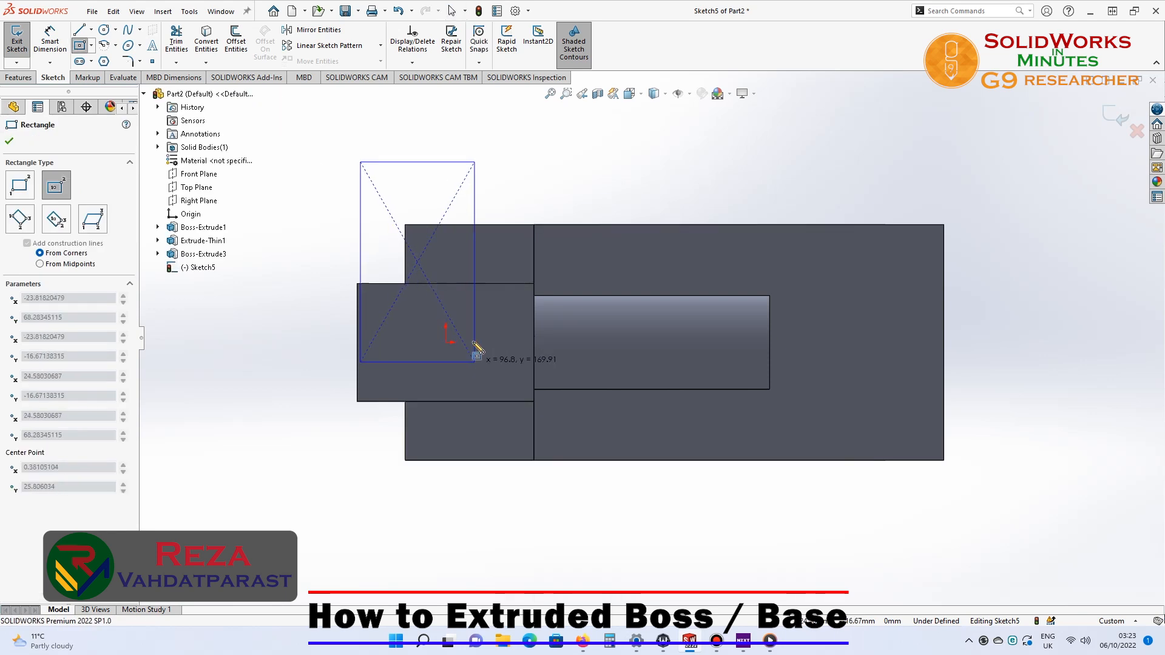
key("Escape")
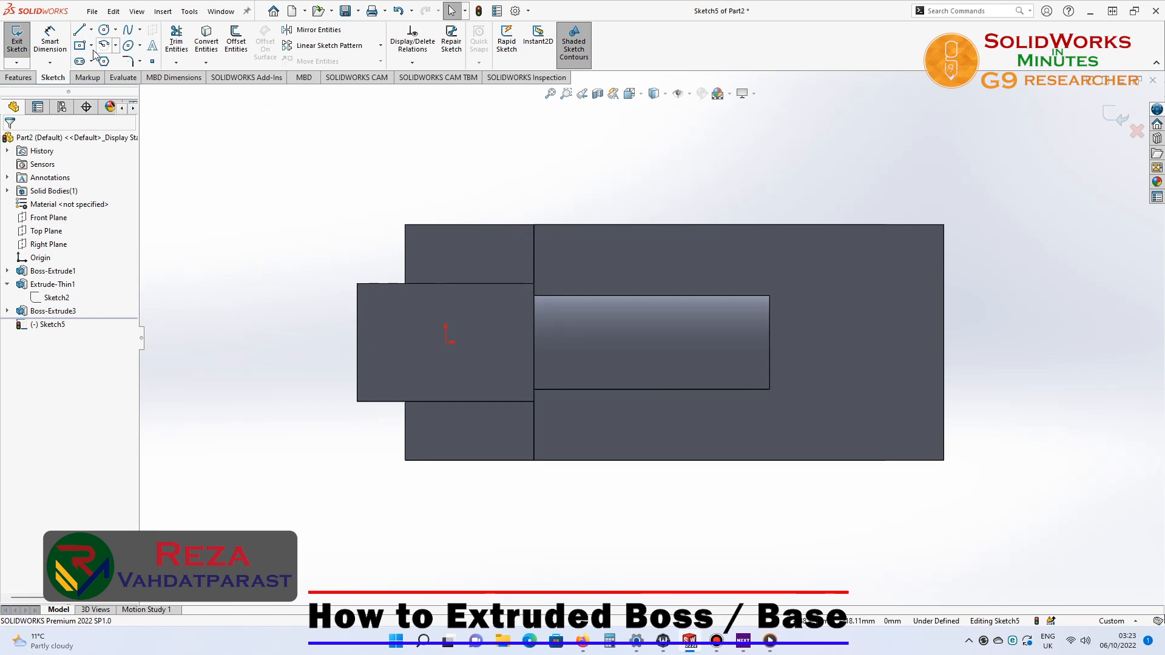
Sketch a circle of about 18 mm radius centred on the origin on the arm's inner face, and close the sketch
left_click(104, 29)
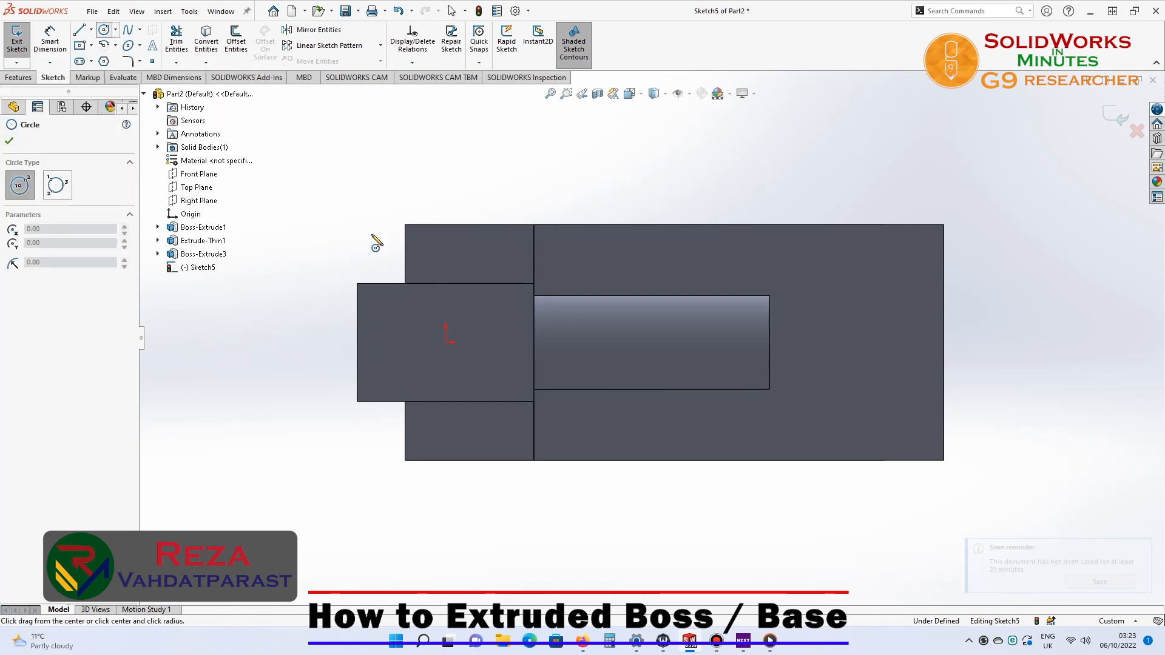
left_click(445, 343)
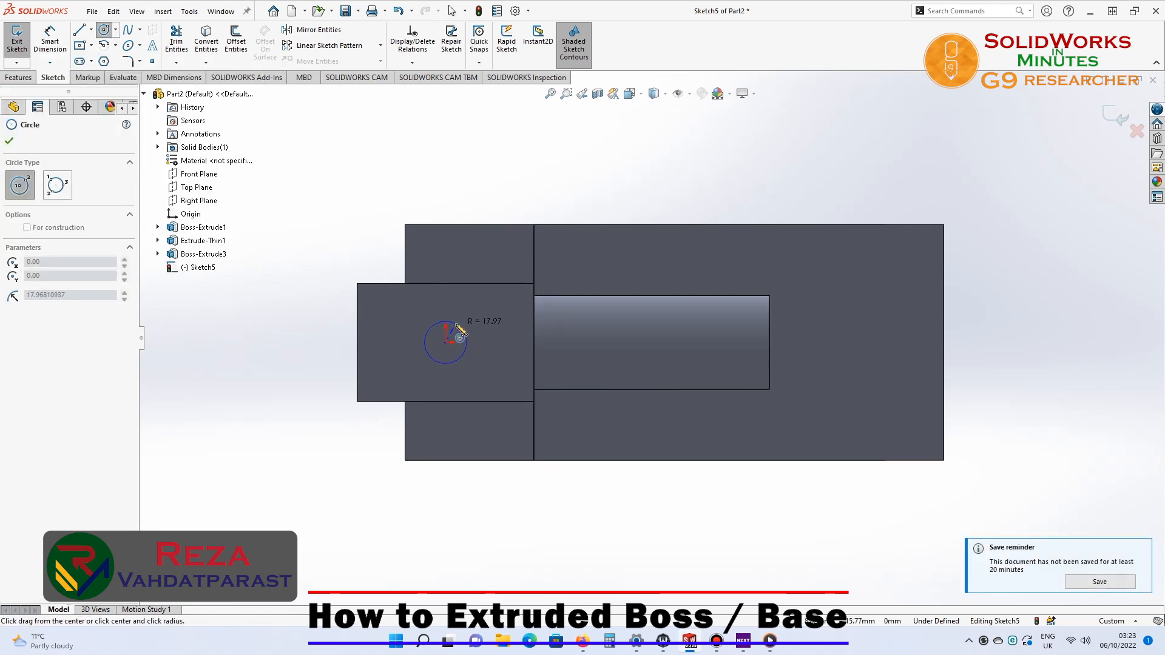
left_click(461, 328)
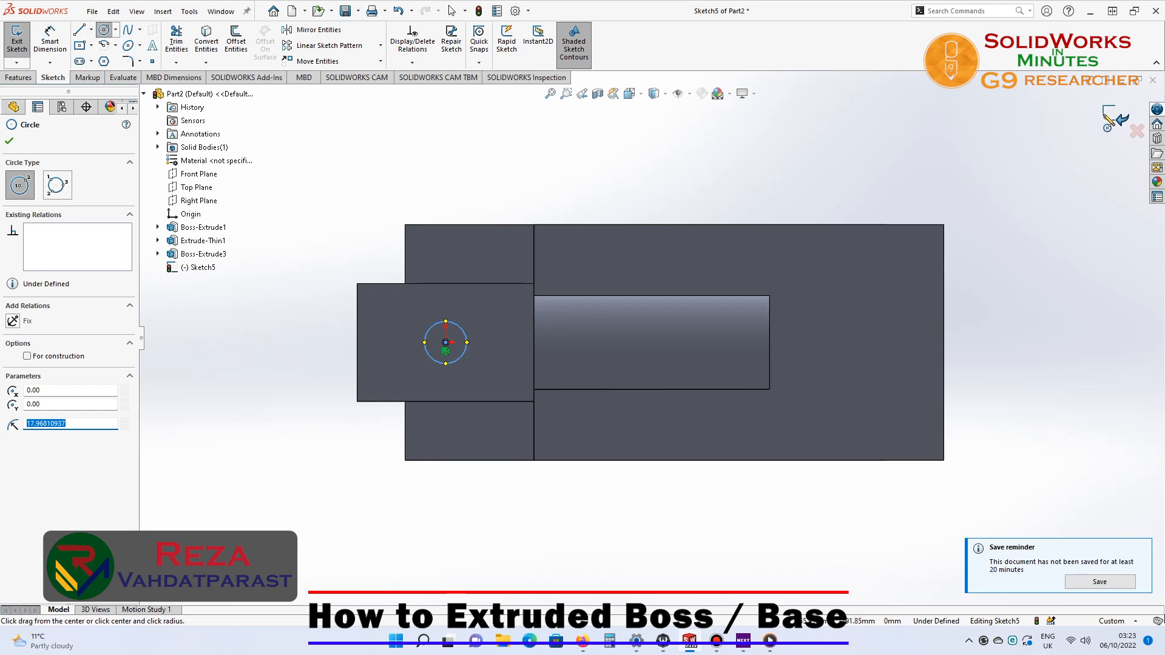
key("Escape")
middle_click_drag(365, 231, 409, 307)
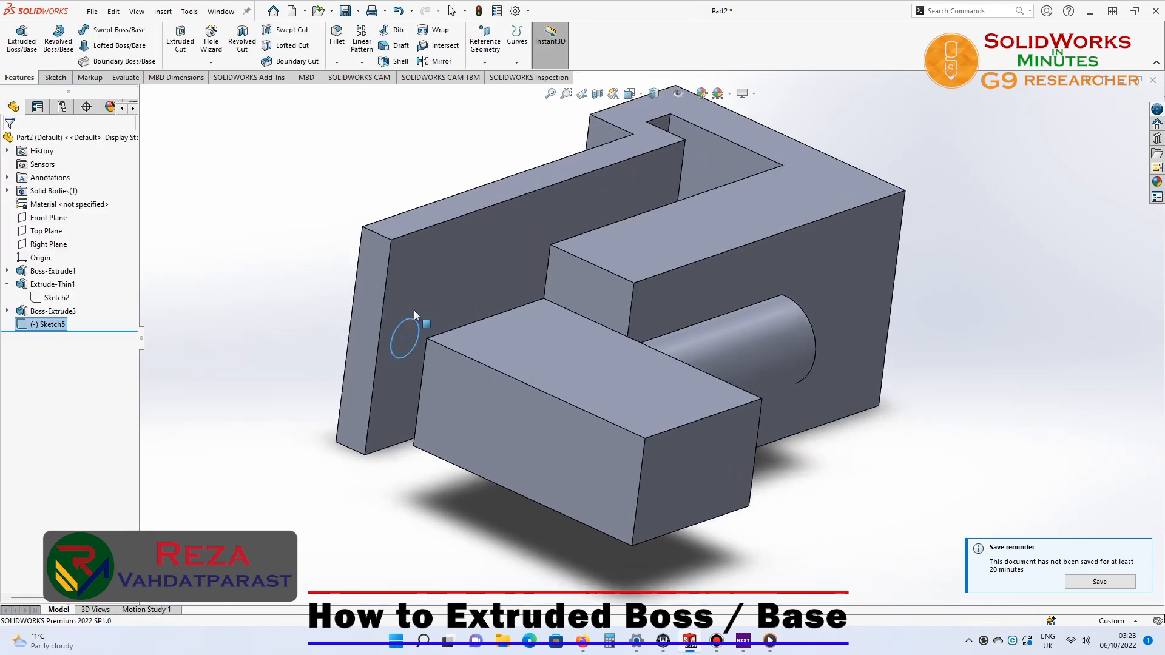
Start a boss extrusion of the circle and try the Through All and Up To Next end conditions
left_click(22, 39)
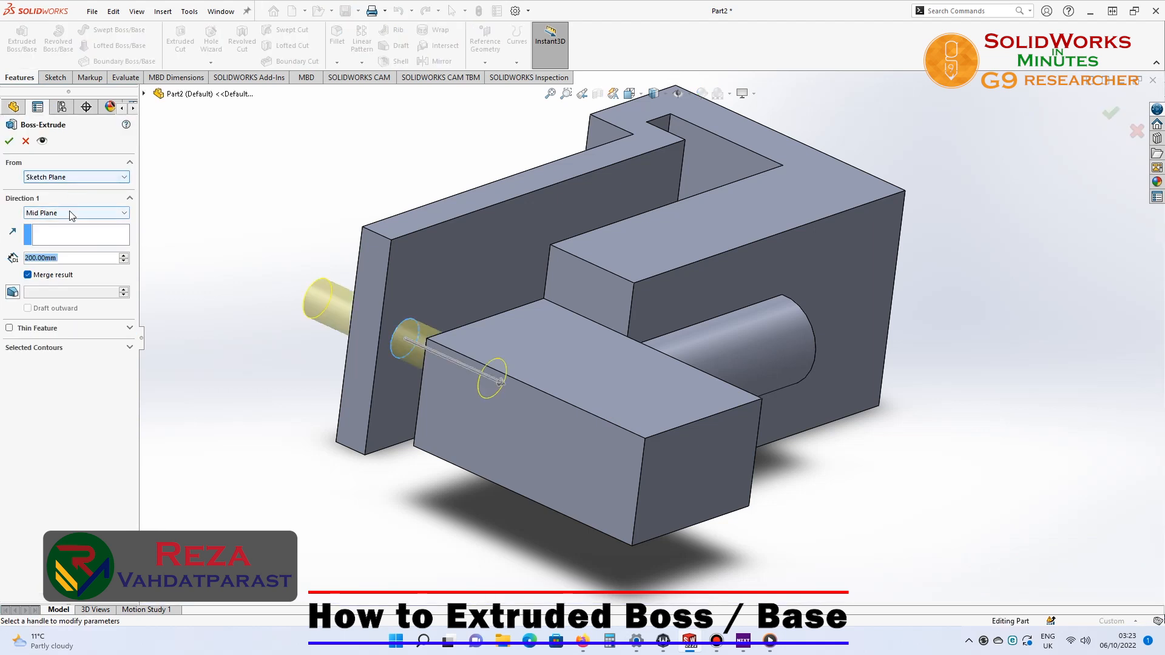
left_click(71, 211)
left_click(65, 232)
middle_click_drag(230, 355, 477, 399)
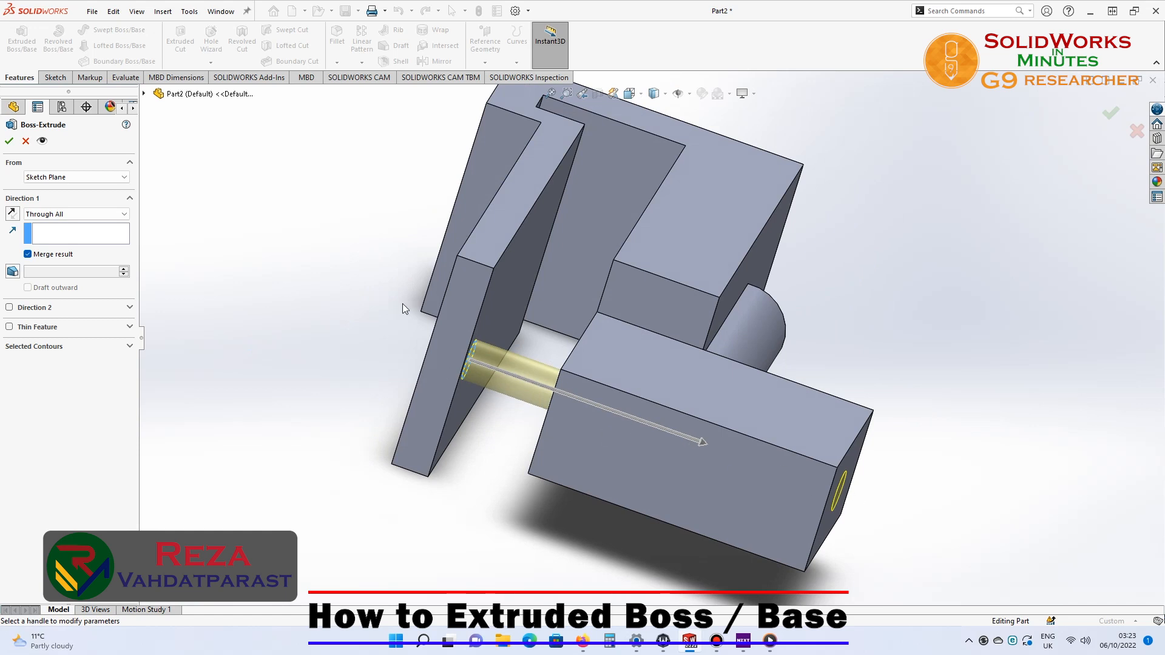
left_click(91, 214)
left_click(78, 241)
middle_click_drag(179, 302, 648, 440)
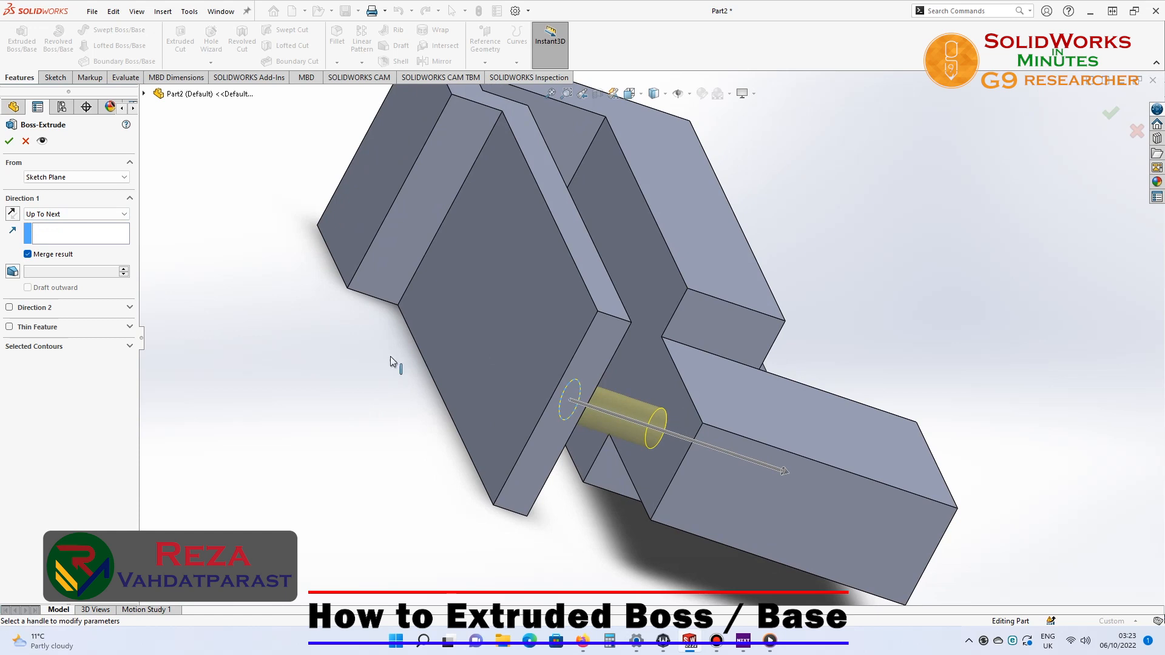
Try the Up To Vertex end condition, ending the circle's extrusion at the block's upper corner facing the arm
left_click(81, 215)
left_click(68, 249)
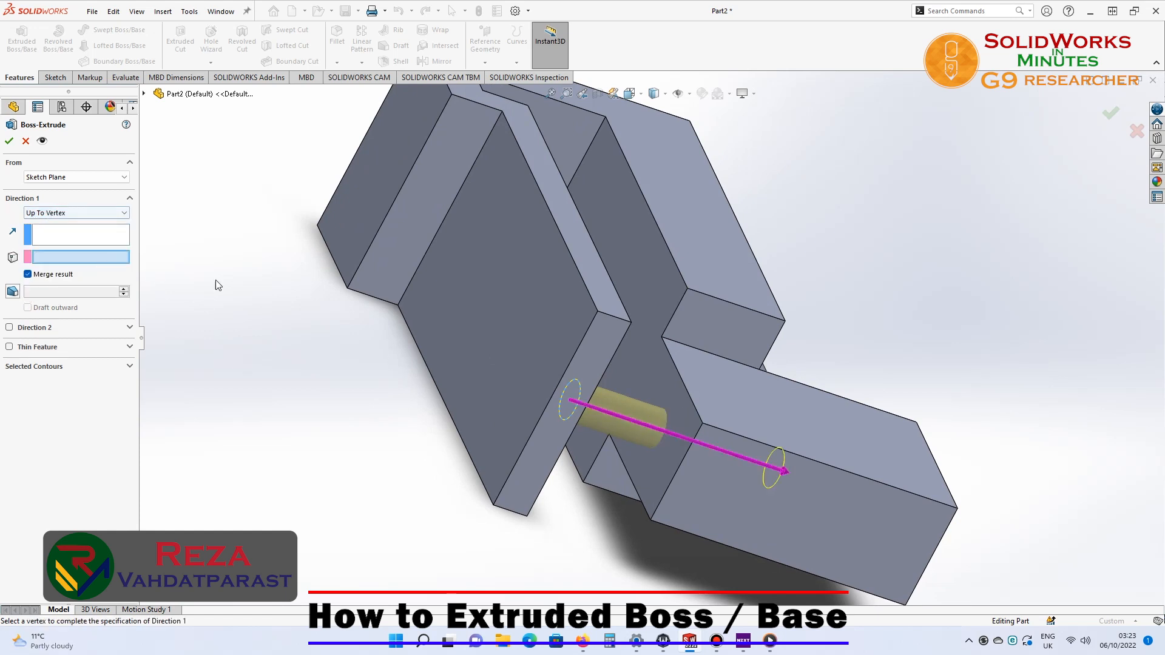
middle_click_drag(216, 267, 457, 432)
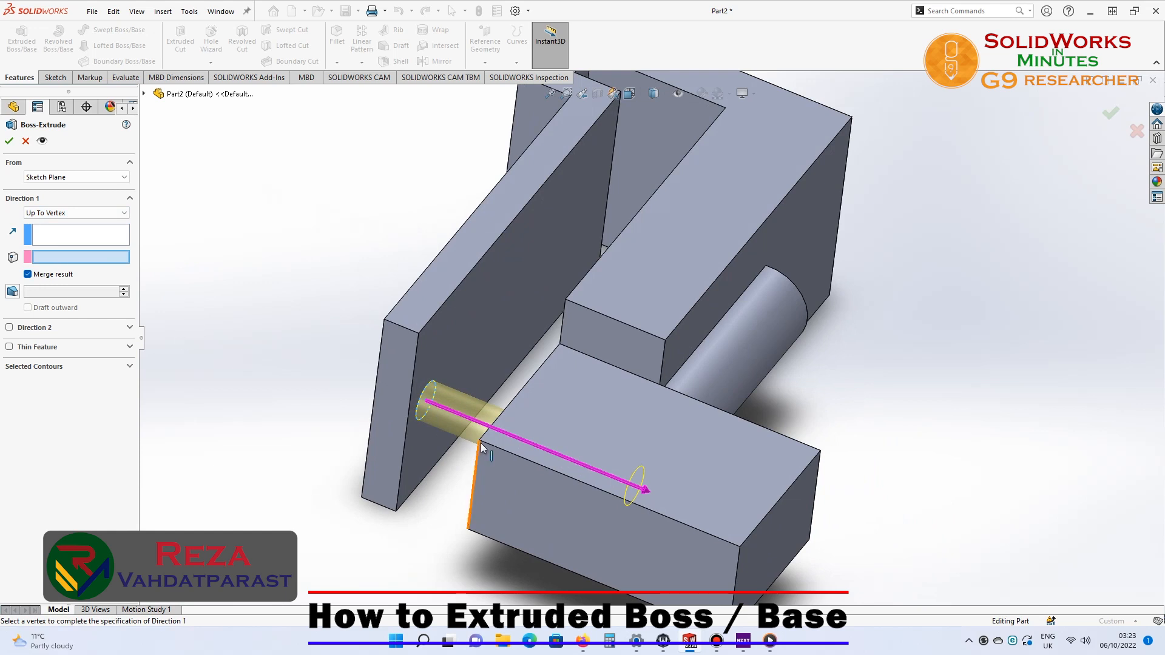
left_click(666, 342)
middle_click_drag(591, 445, 605, 398)
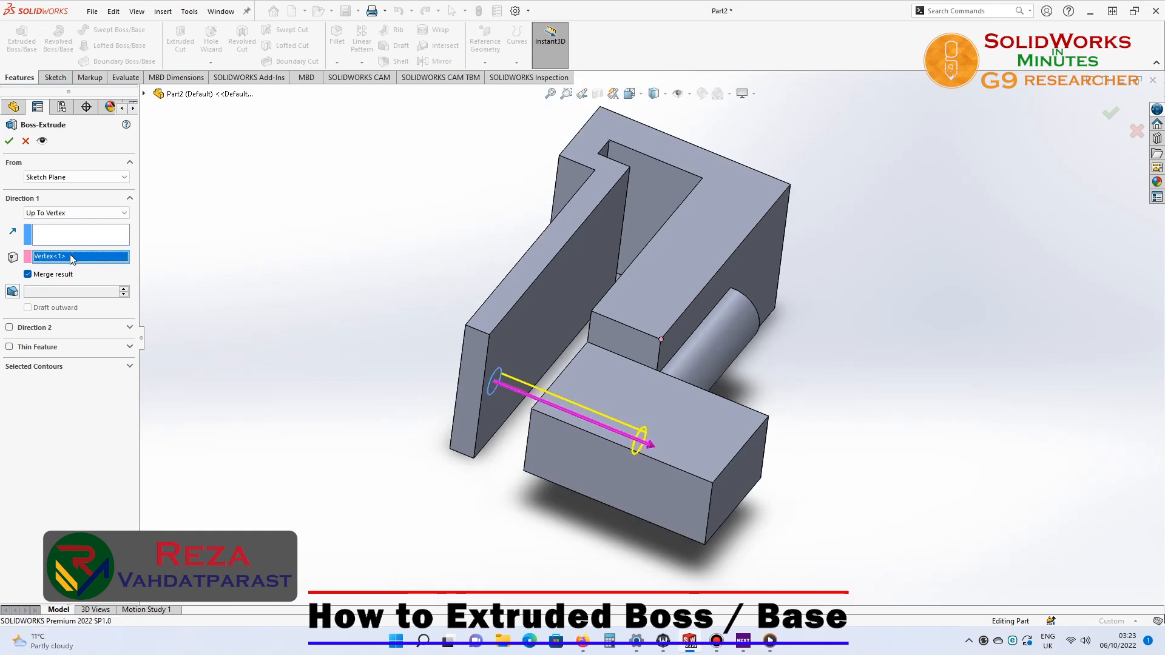
left_click(592, 312)
middle_click_drag(564, 406, 681, 456)
middle_click_drag(580, 472, 711, 515)
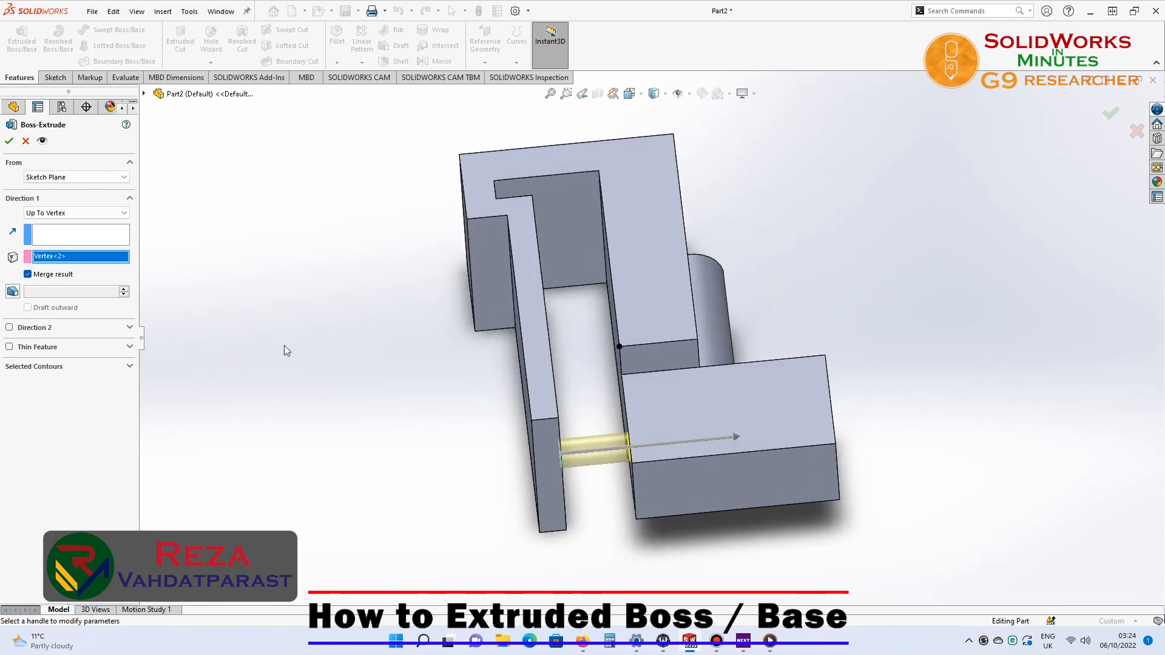
Try the Up To Surface end condition, using the block's long inner face as the target
left_click(71, 213)
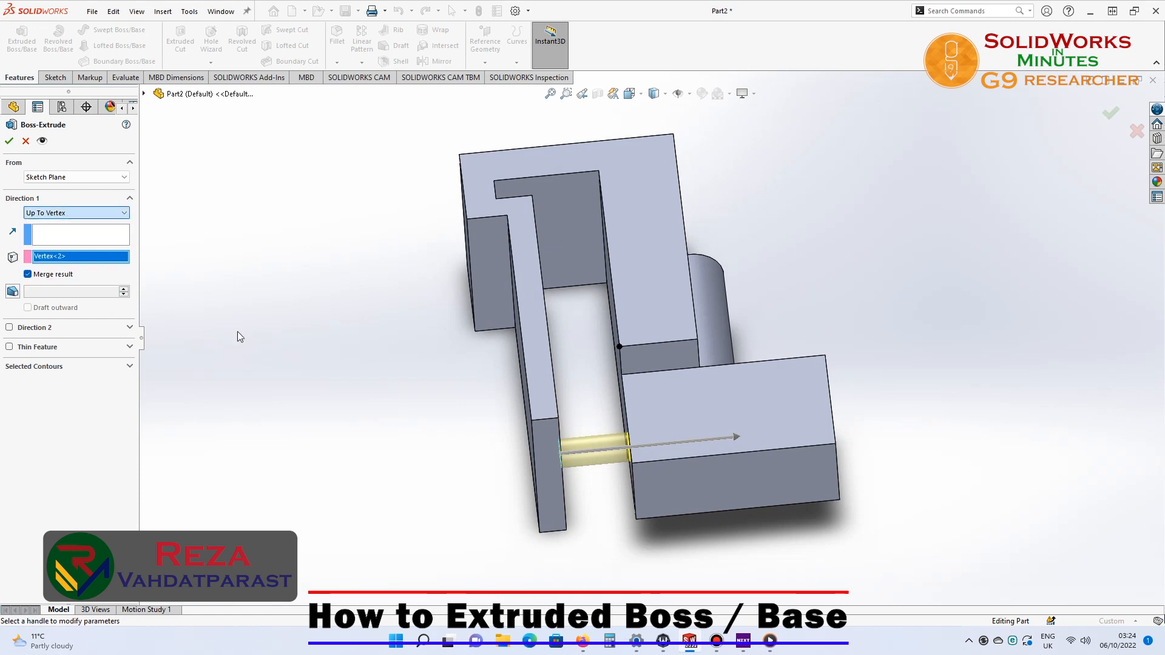
left_click(82, 260)
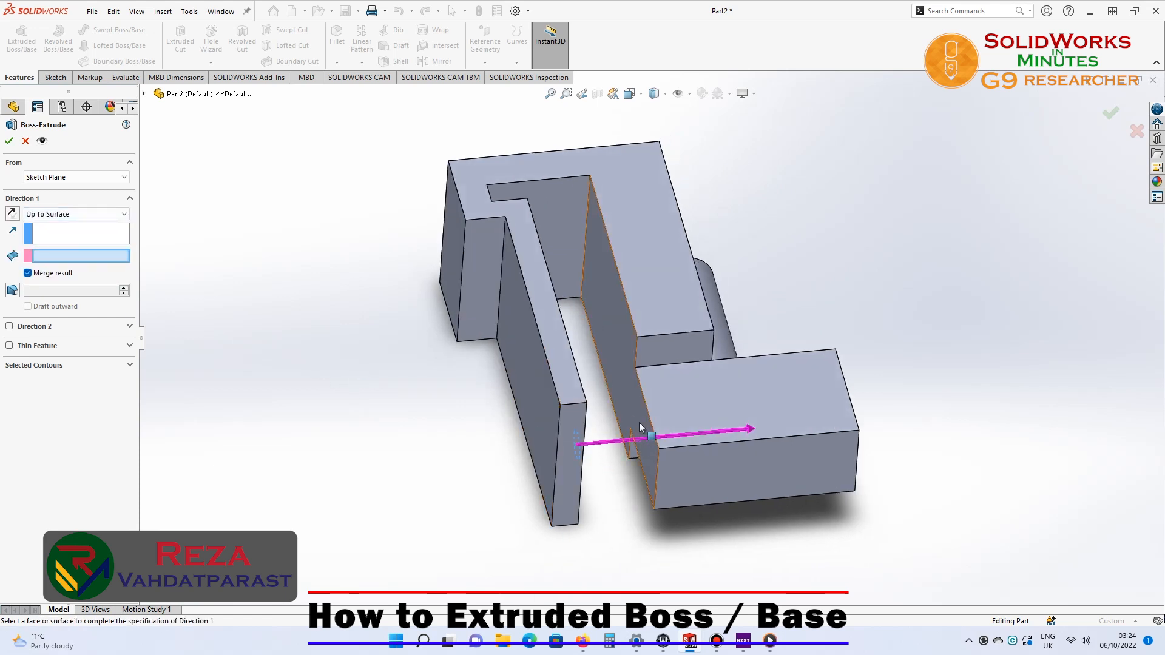
left_click(639, 422)
Try the Offset From Surface end condition with a 40 mm offset from the block's inner face
left_click(73, 213)
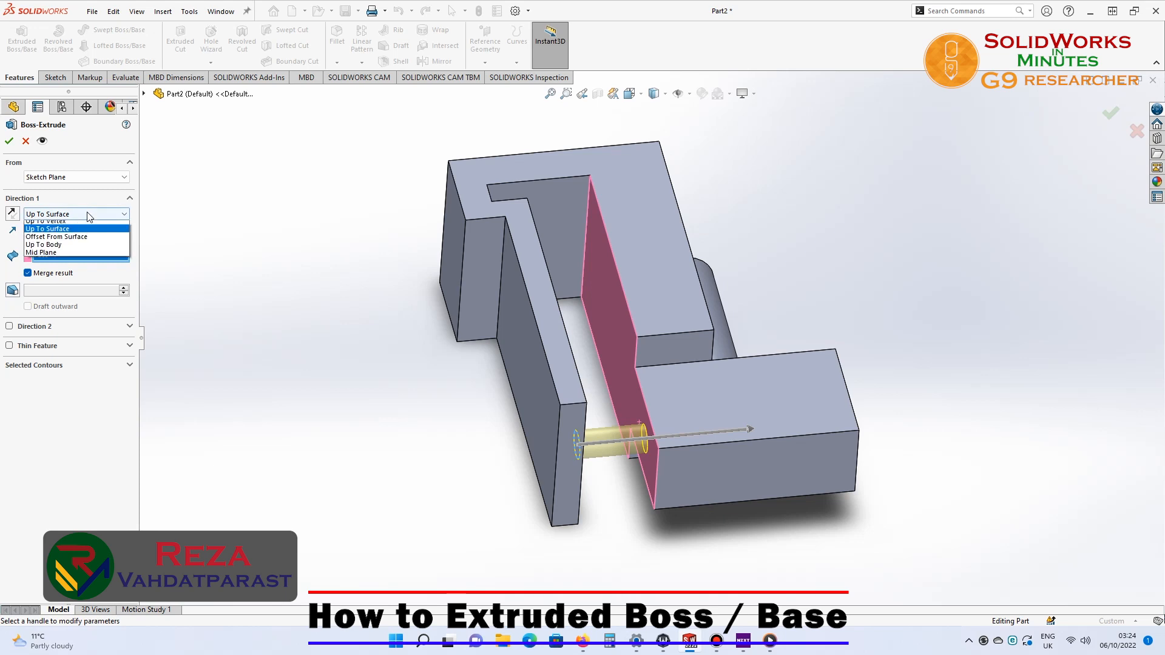
left_click(66, 265)
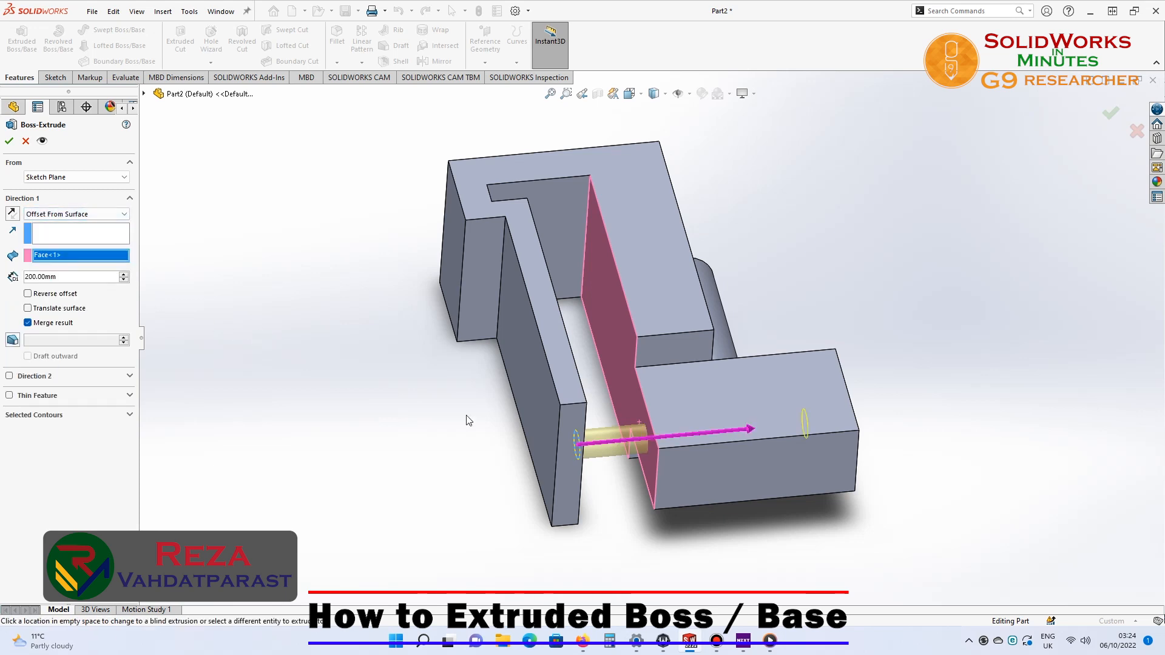
left_click(124, 279)
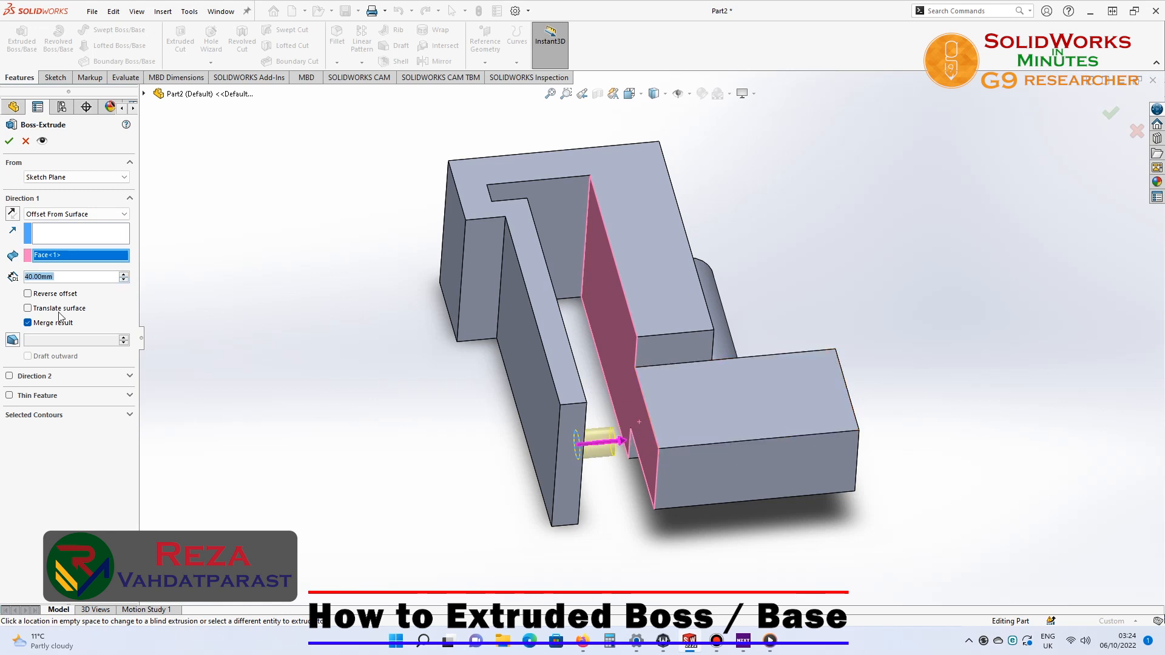
middle_click_drag(515, 438, 525, 372)
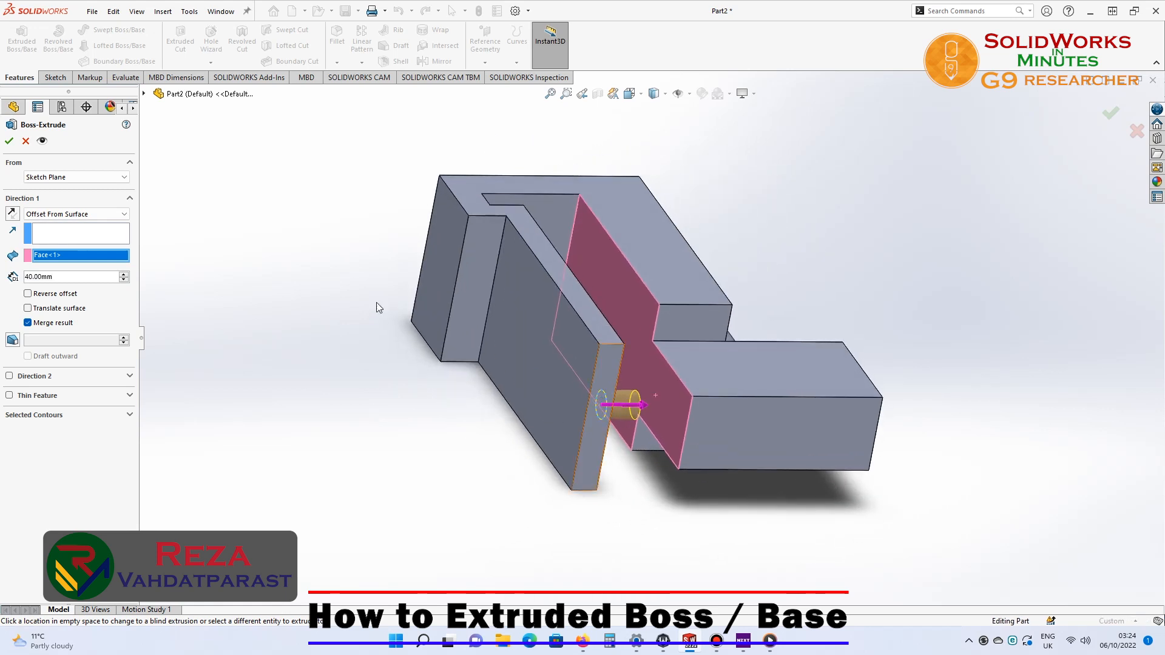
Set the circle's extrusion to the Up To Body end condition, with the existing solid body as the target
left_click(87, 216)
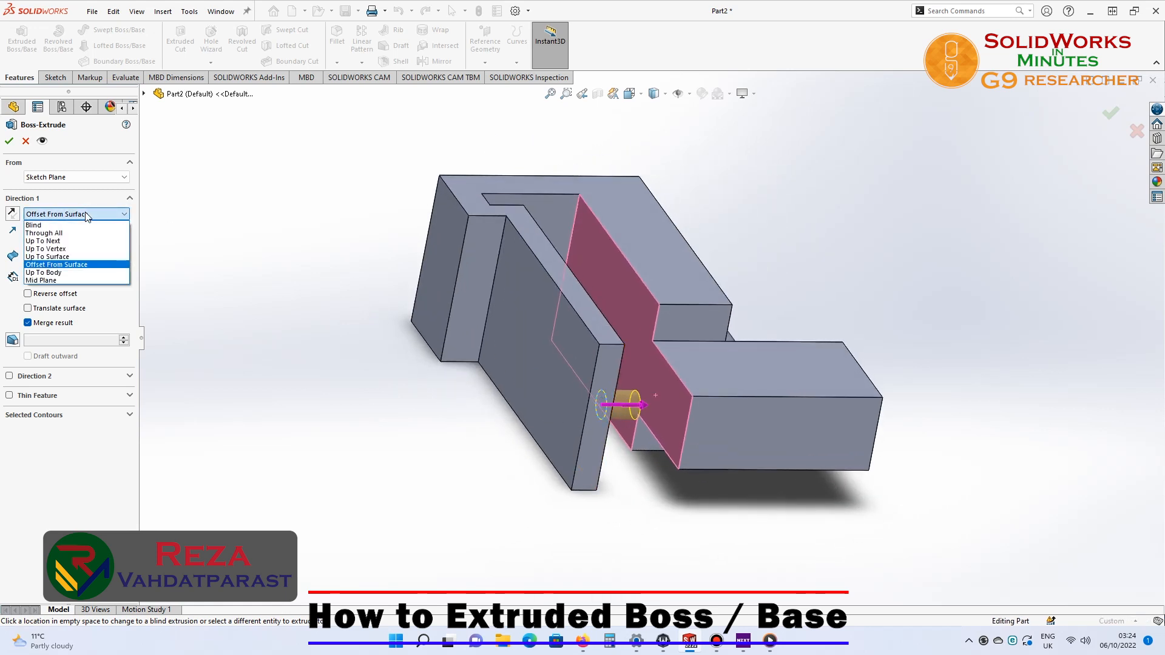
left_click(44, 272)
left_click(719, 382)
middle_click_drag(372, 468, 293, 443)
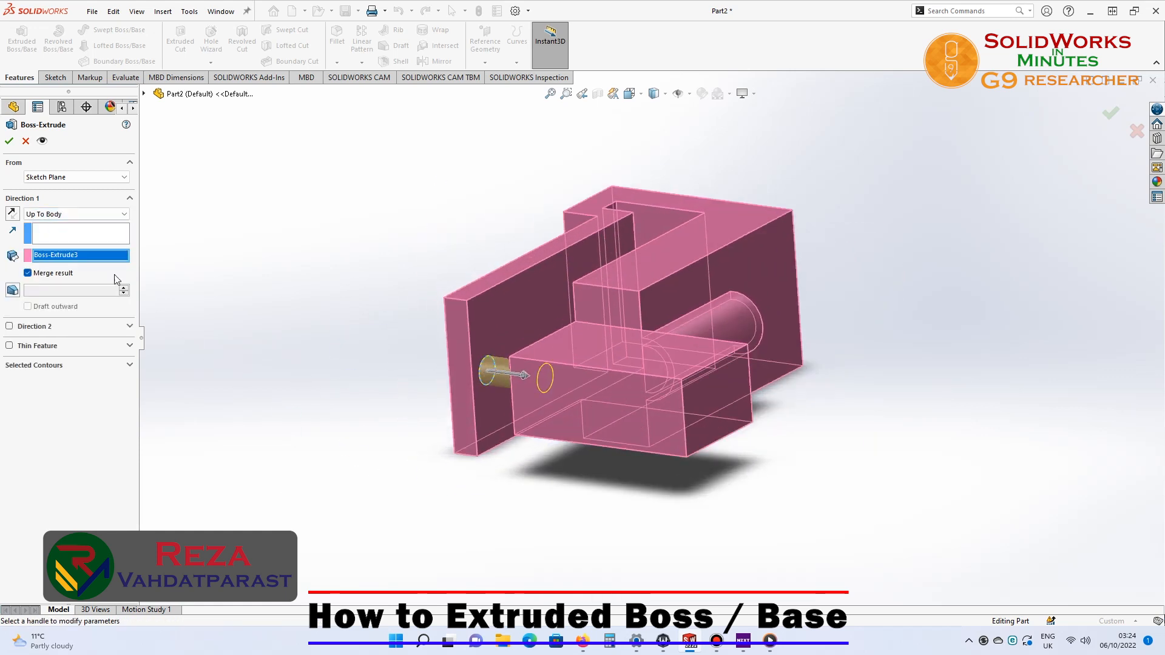
left_click(83, 215)
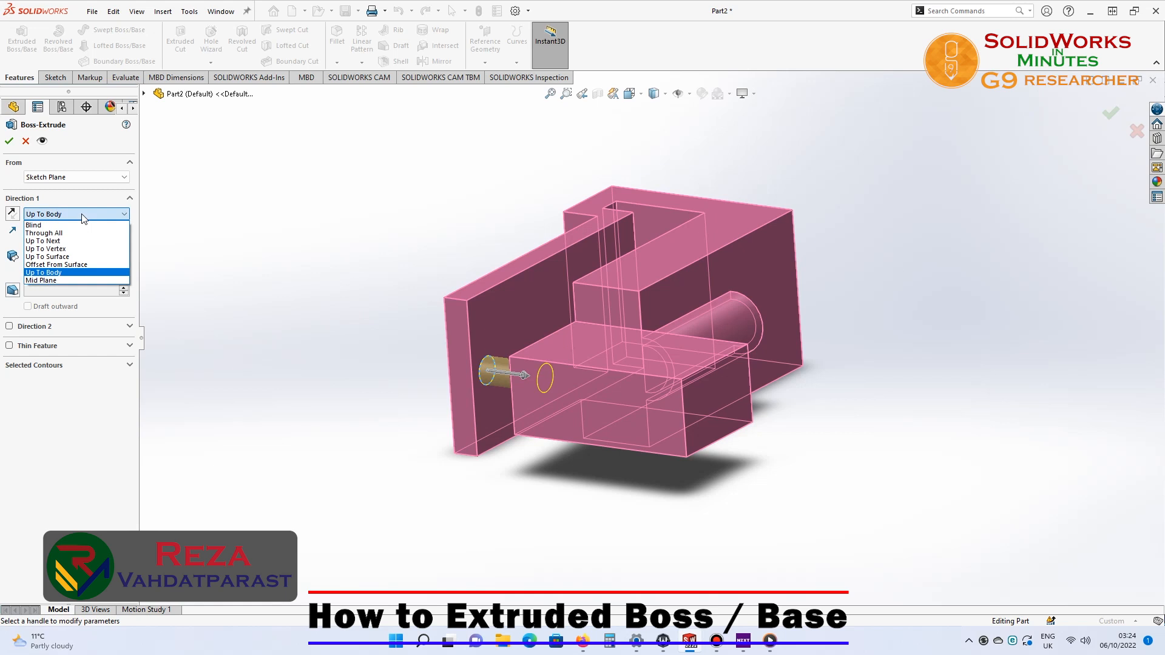
left_click(84, 216)
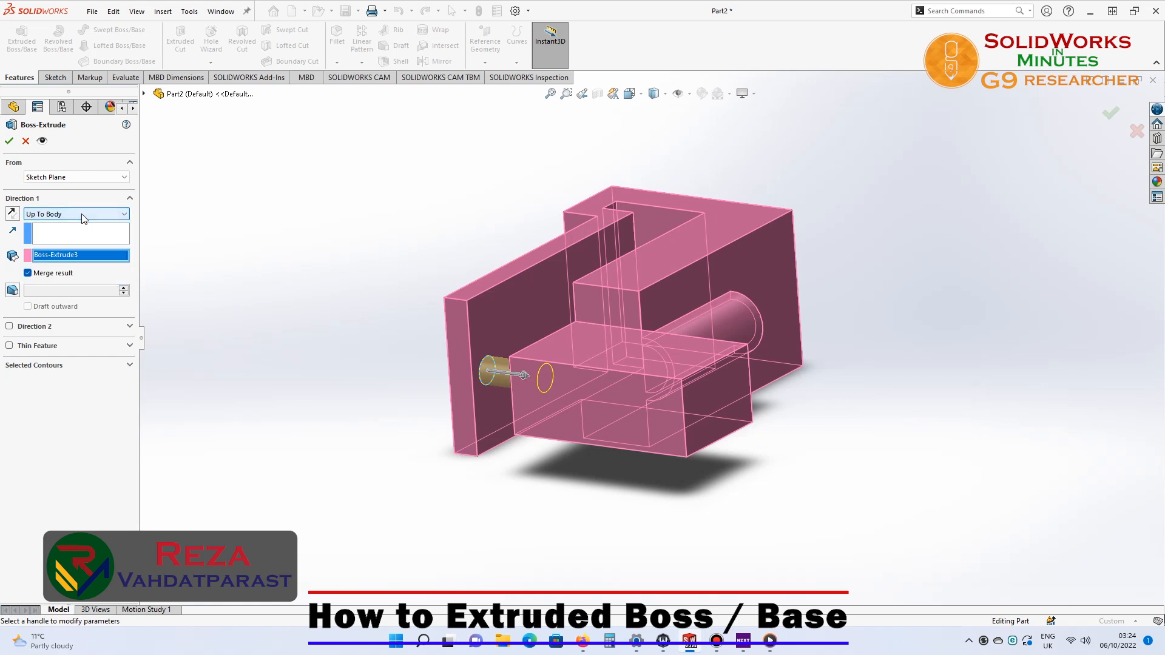
Make the circle's extrusion a Two-Direction thin feature with 2 mm and 6 mm wall thicknesses, and complete it
left_click(129, 346)
left_click(9, 346)
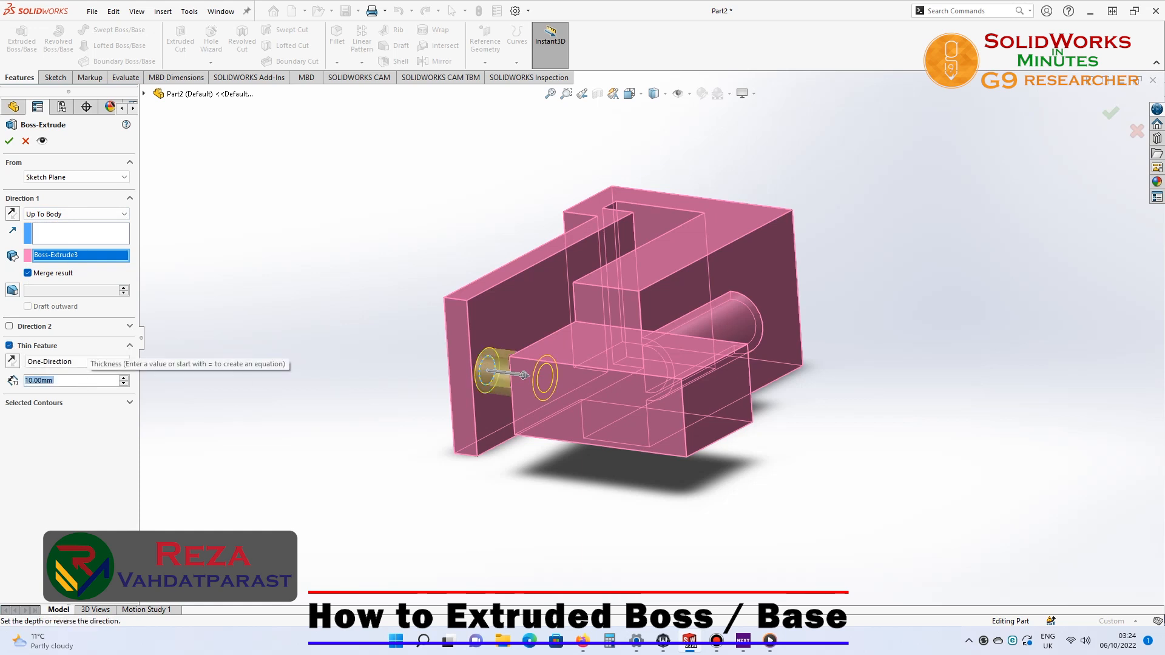
type("2")
key("Return")
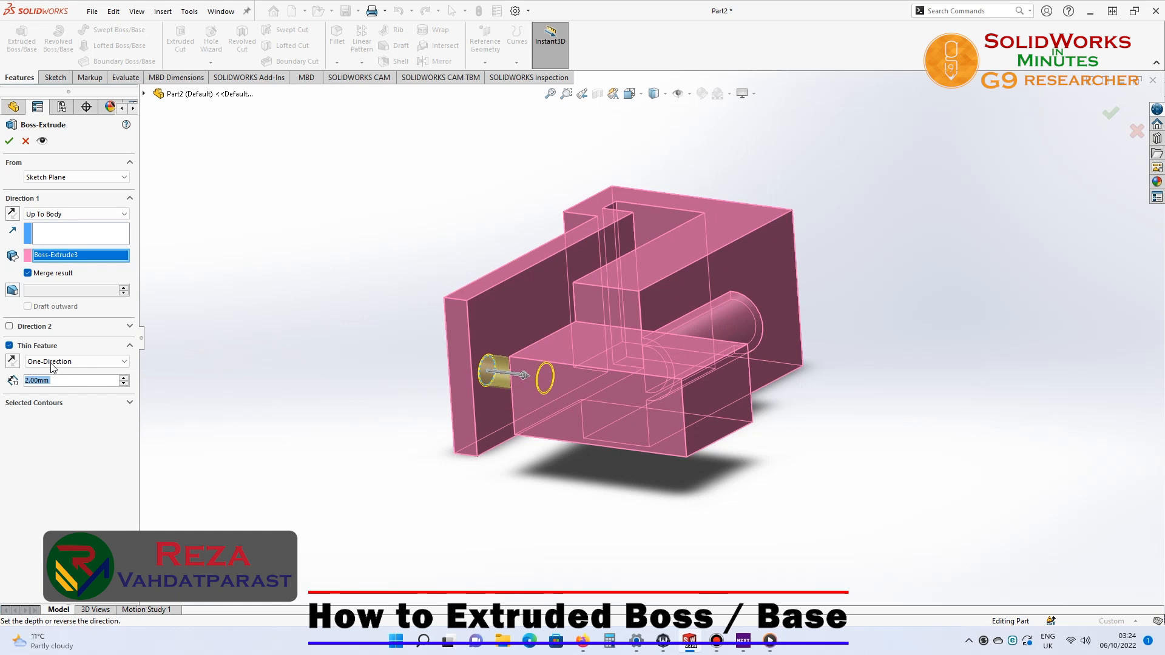
left_click(51, 364)
left_click(49, 388)
left_click(57, 398)
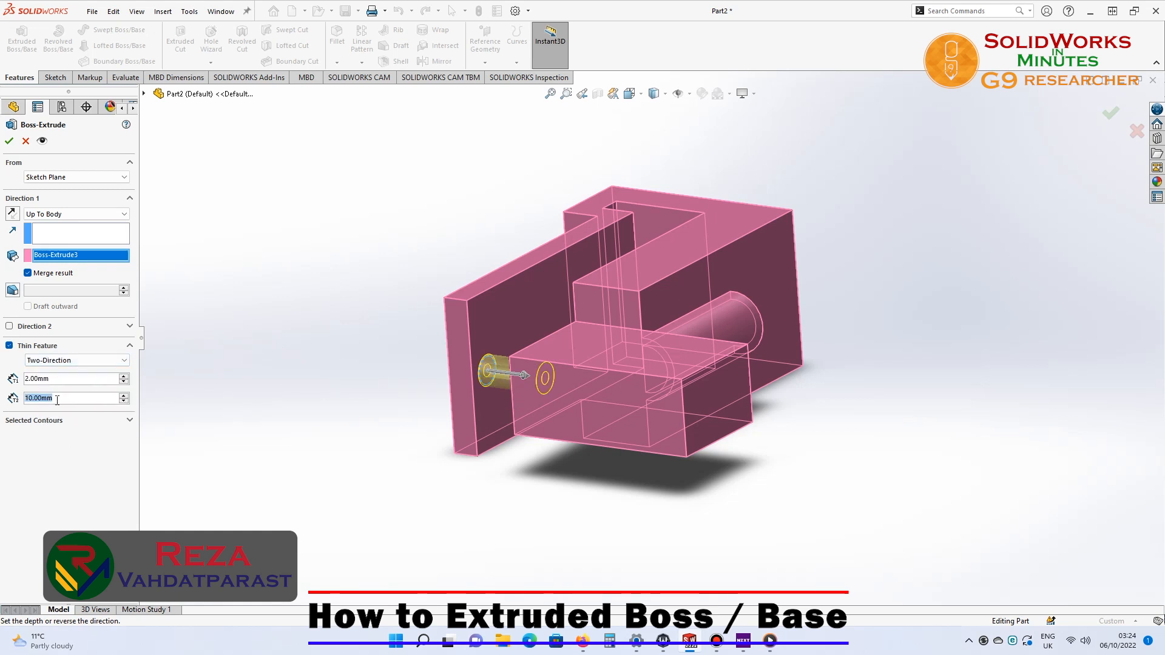
type("6")
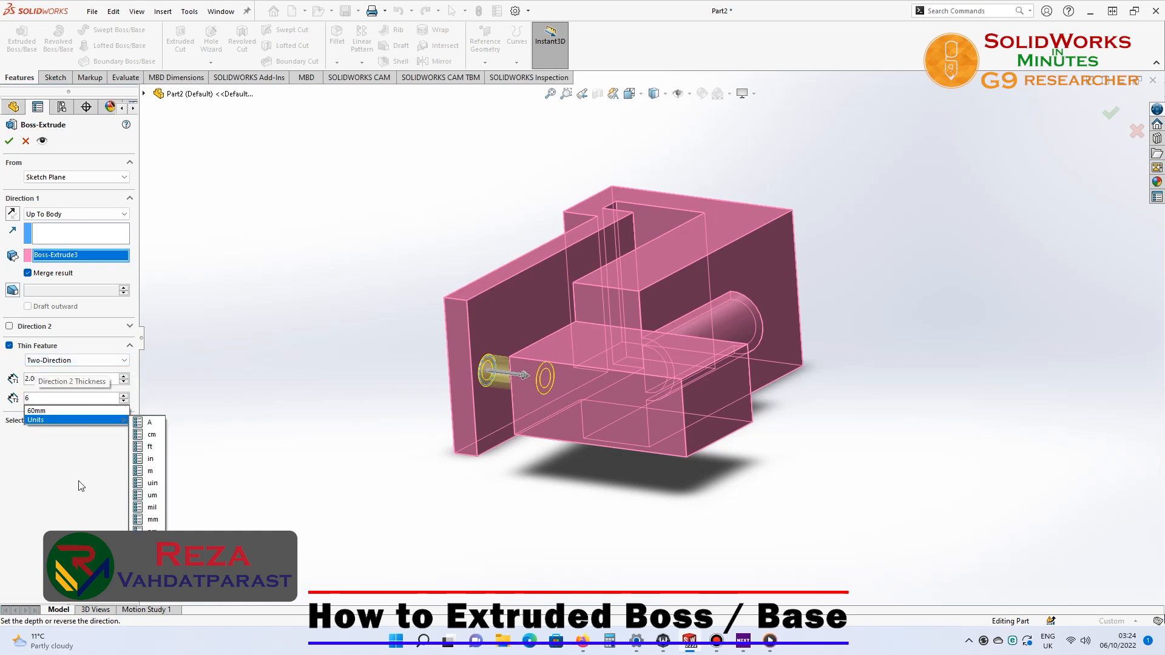
left_click(15, 139)
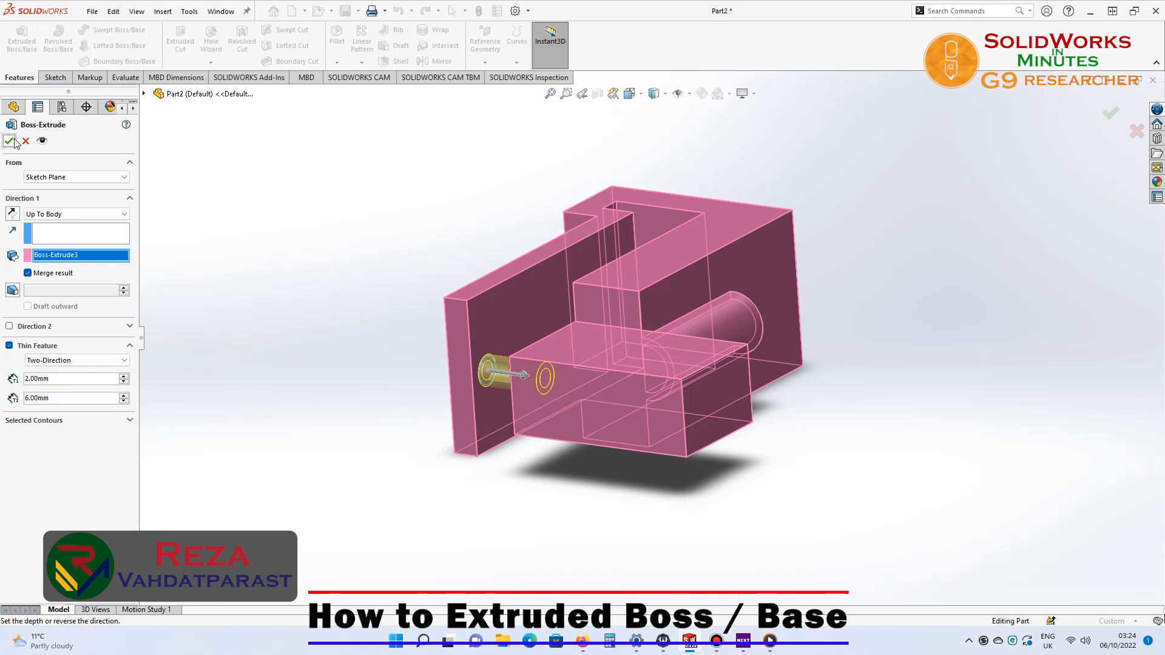
Section the part parallel to the Front Plane at a -147 mm offset, cutting across the new hollow pin
middle_click_drag(382, 278, 388, 413)
left_click(597, 93)
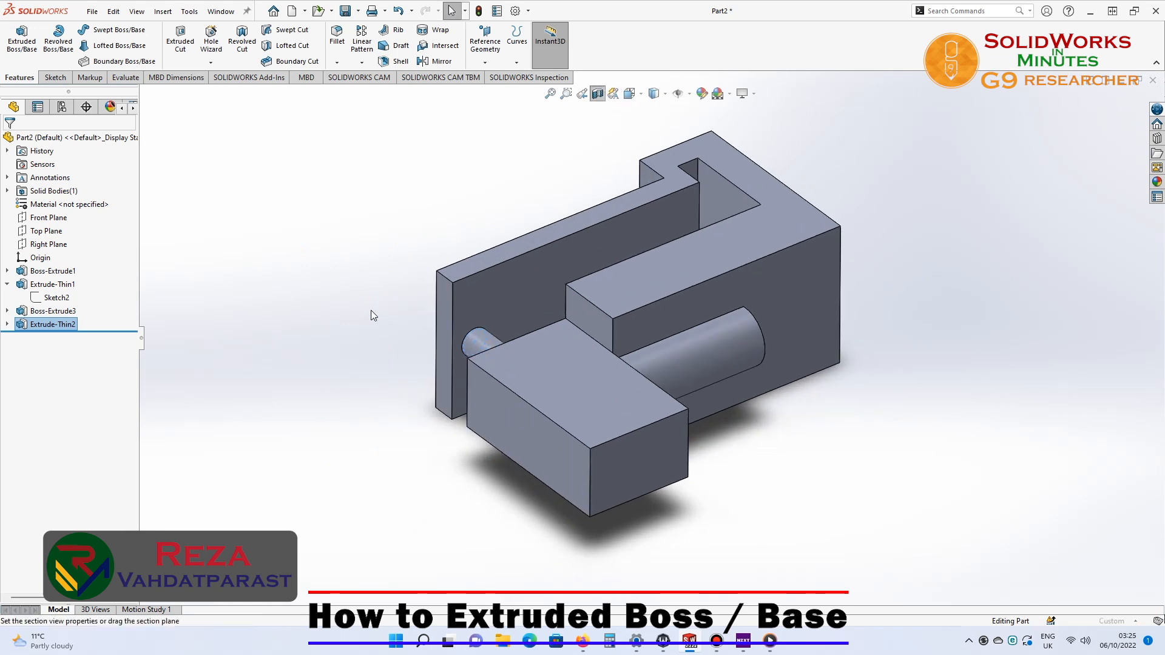
left_click_drag(718, 404, 653, 341)
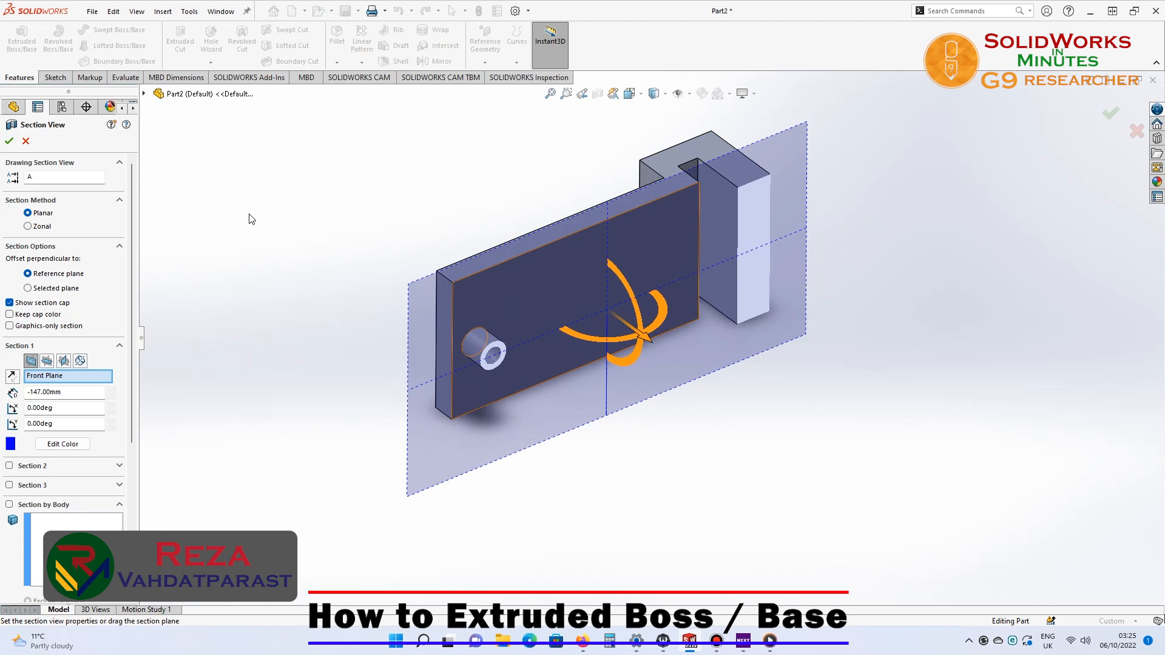
left_click(9, 142)
scroll(557, 268, "down", 5)
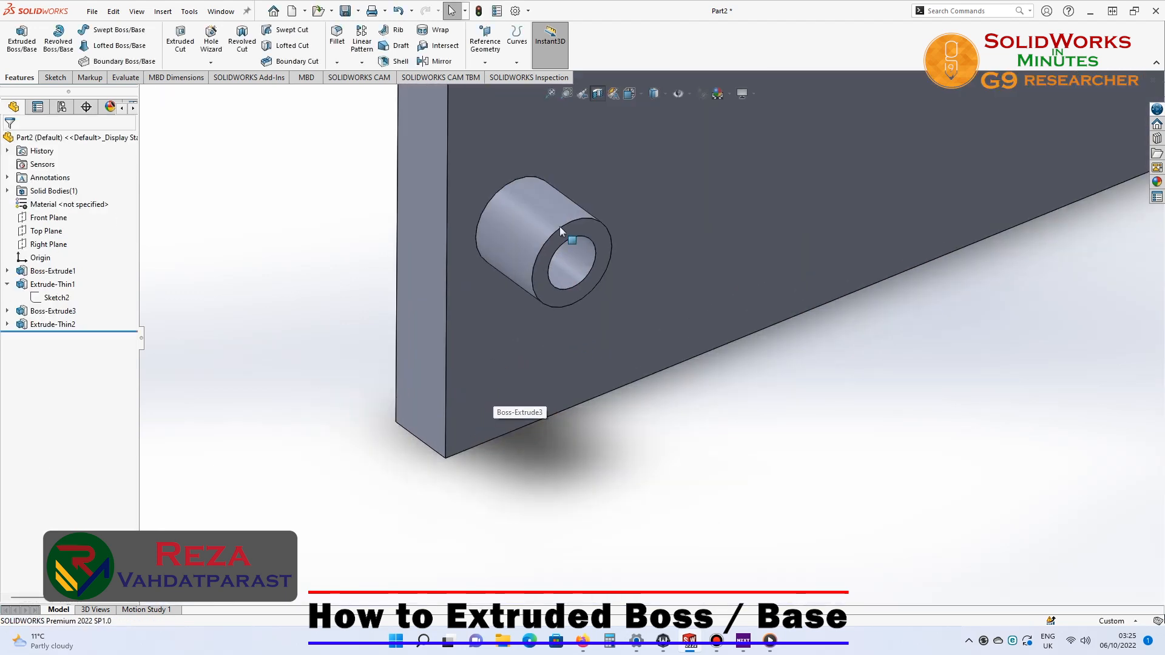
Highlight the thin extrusion's sketch circle and examine it face-on against the pin's inner and outer wall edges
left_click(7, 325)
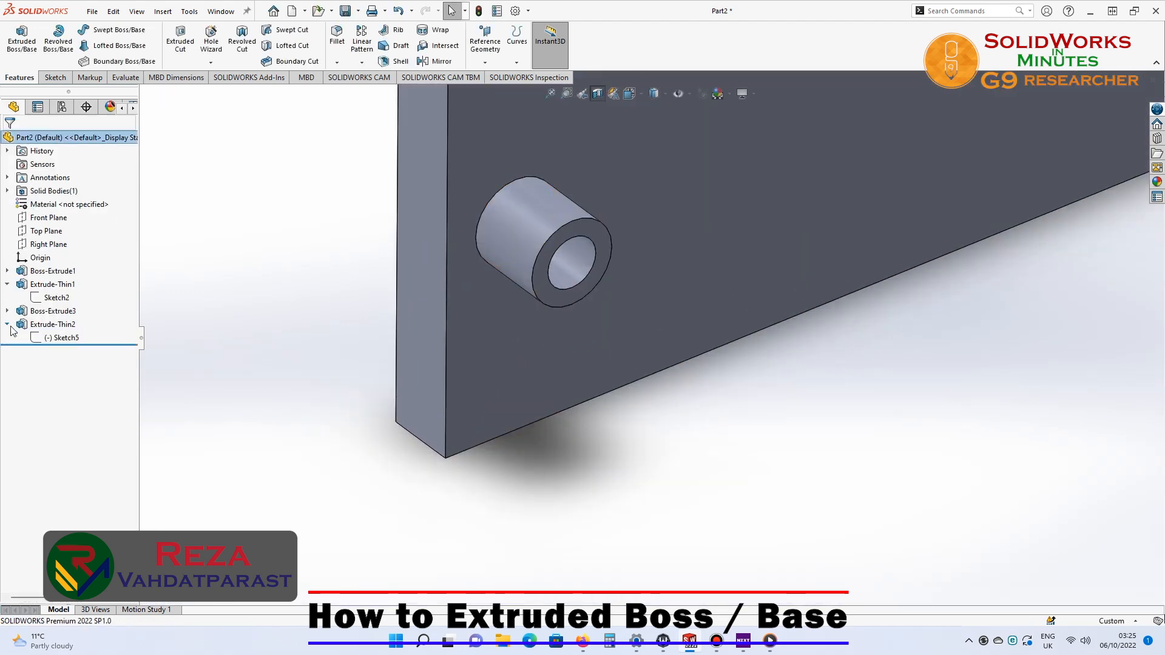
left_click(53, 339)
scroll(563, 226, "down", 5)
middle_click_drag(533, 237, 466, 142)
left_click(631, 94)
left_click(625, 158)
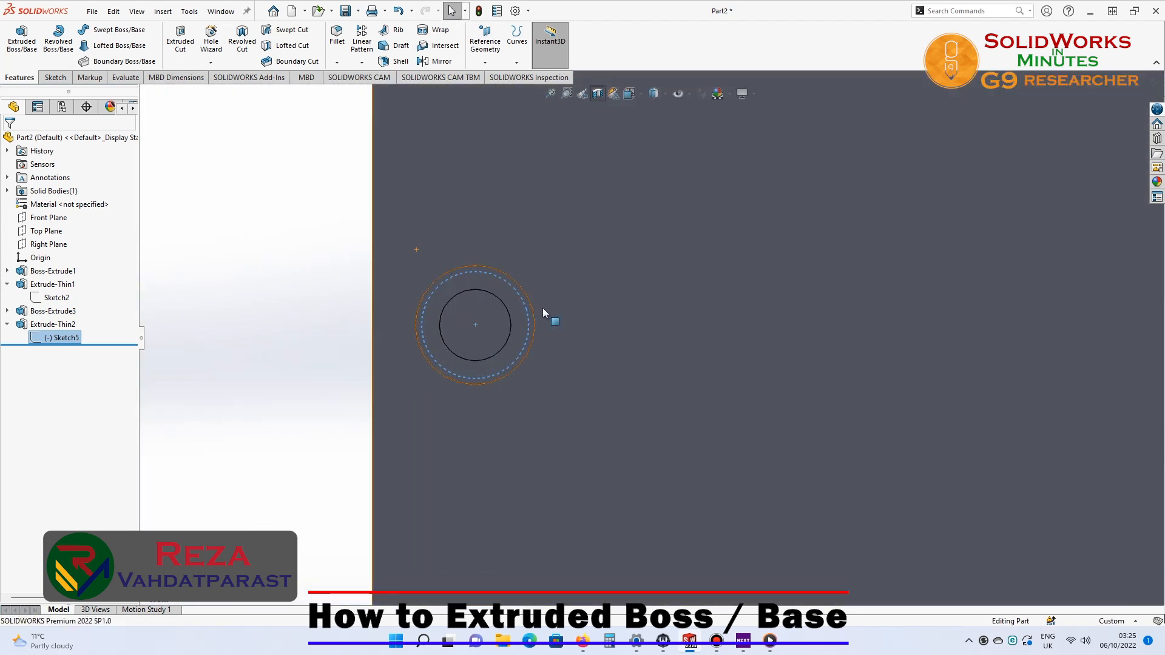
scroll(544, 307, "down", 5)
scroll(431, 330, "down", 1)
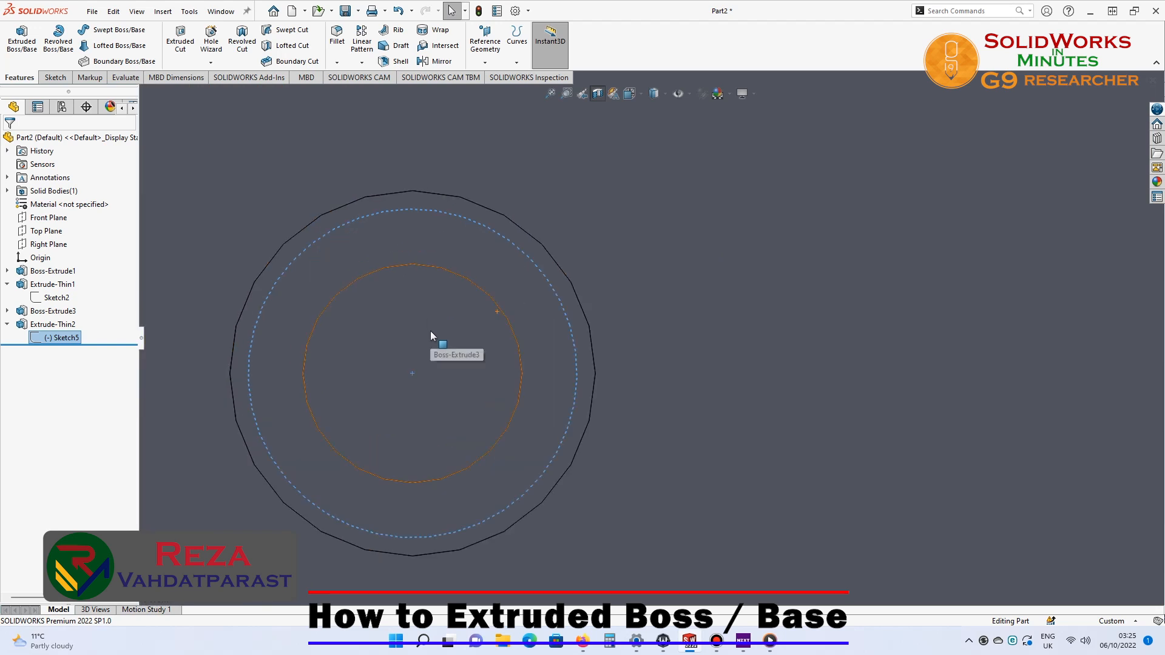
scroll(431, 330, "up", 4)
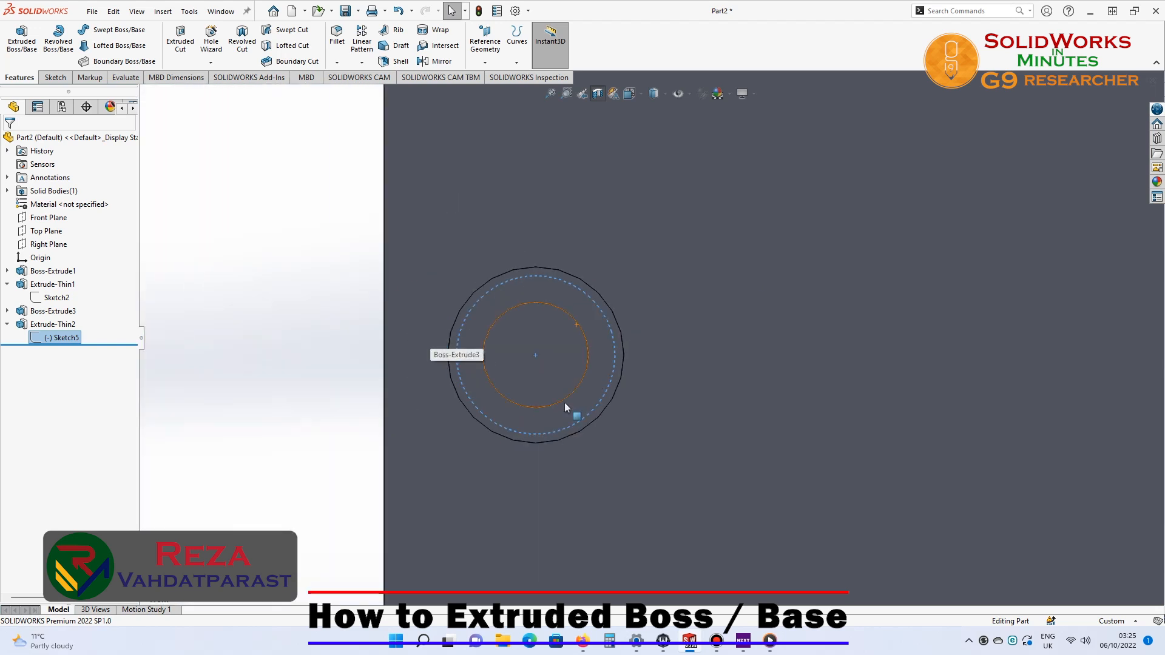
Turn off the section view and orient the whole part to a three-dimensional corner view showing the half-cylinder side
left_click(206, 377)
scroll(765, 391, "up", 10)
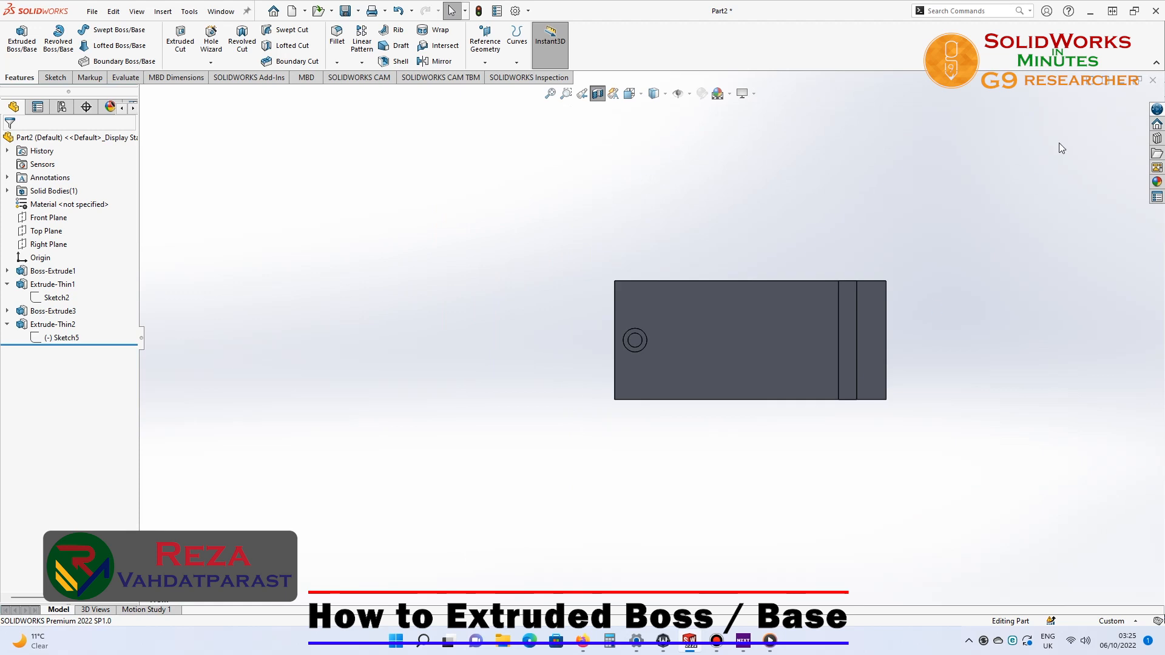
middle_click_drag(402, 359, 435, 557)
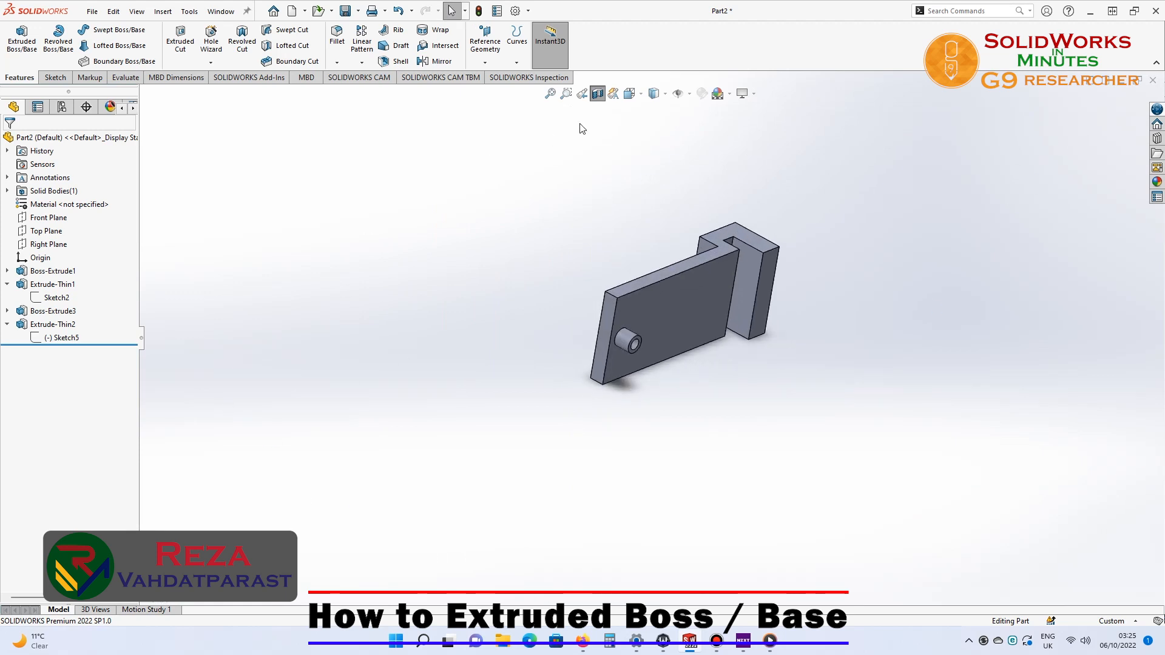
left_click(597, 93)
middle_click_drag(559, 289, 460, 302)
left_click(631, 101)
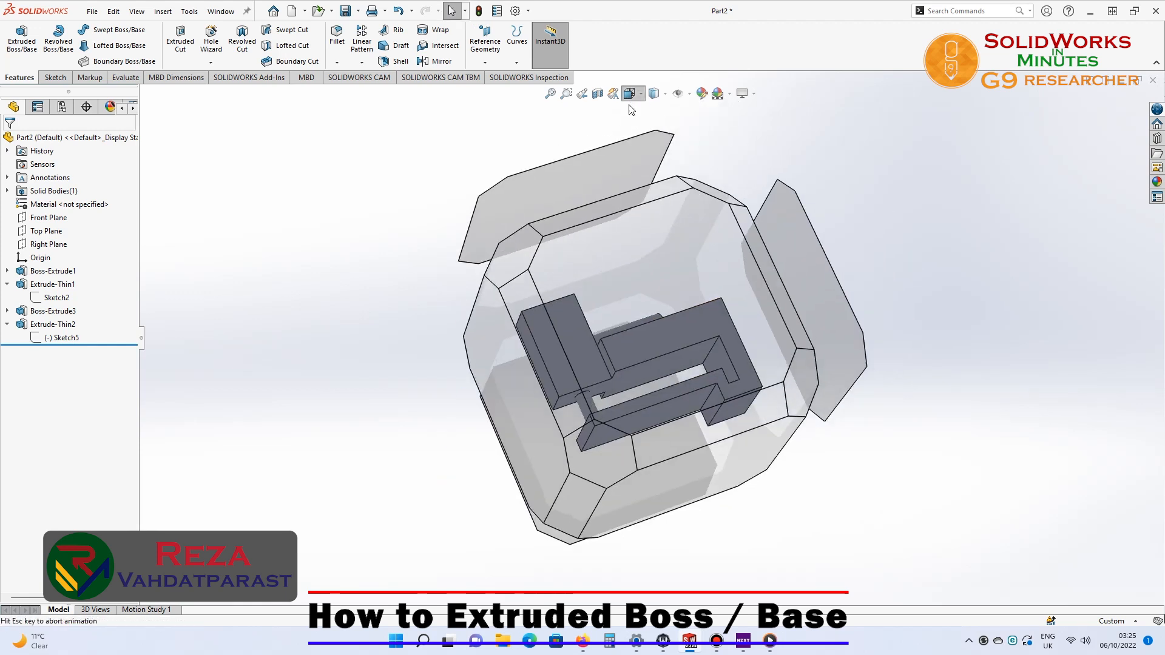
left_click(557, 265)
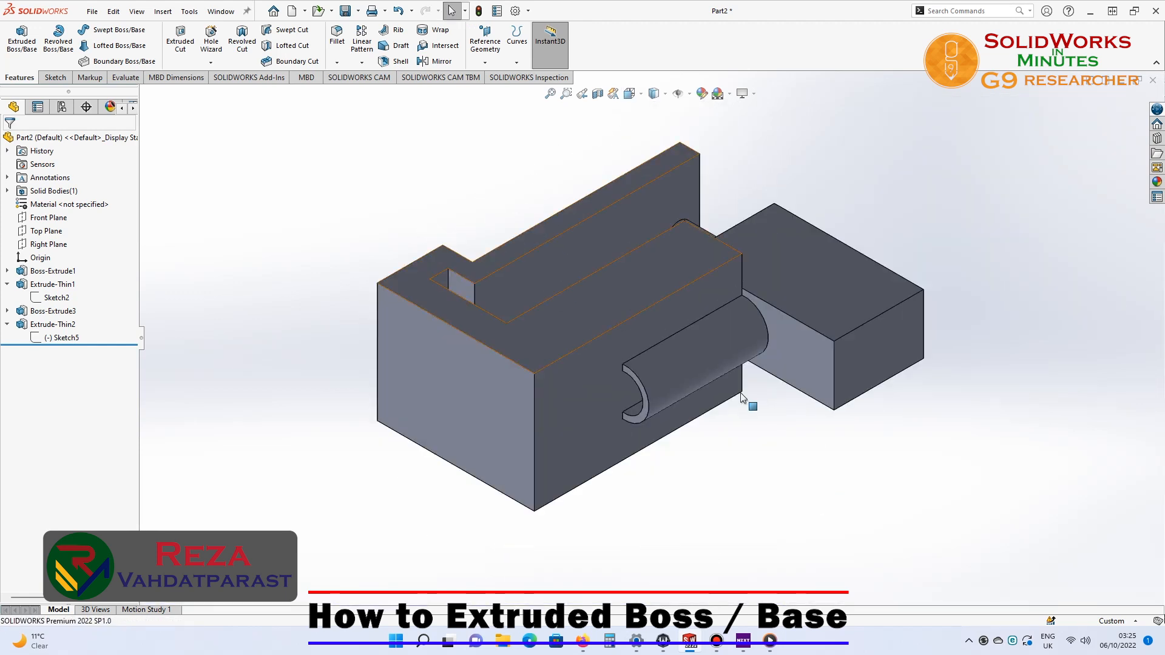